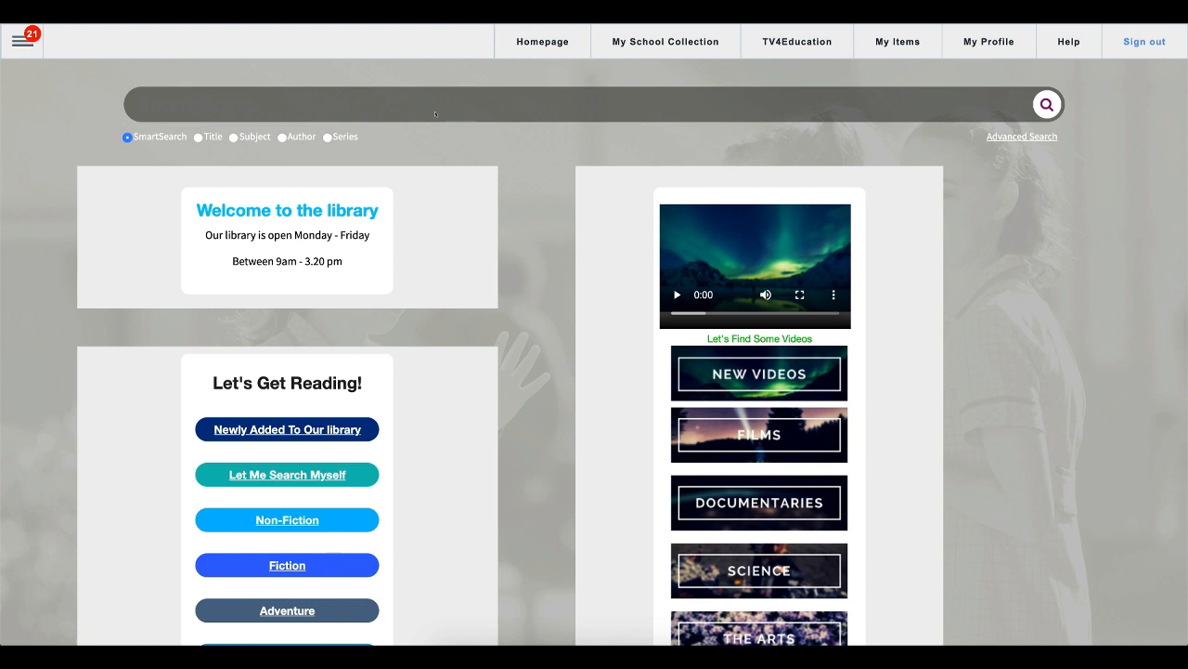
- Open the Reports section of the library system
click(18, 43)
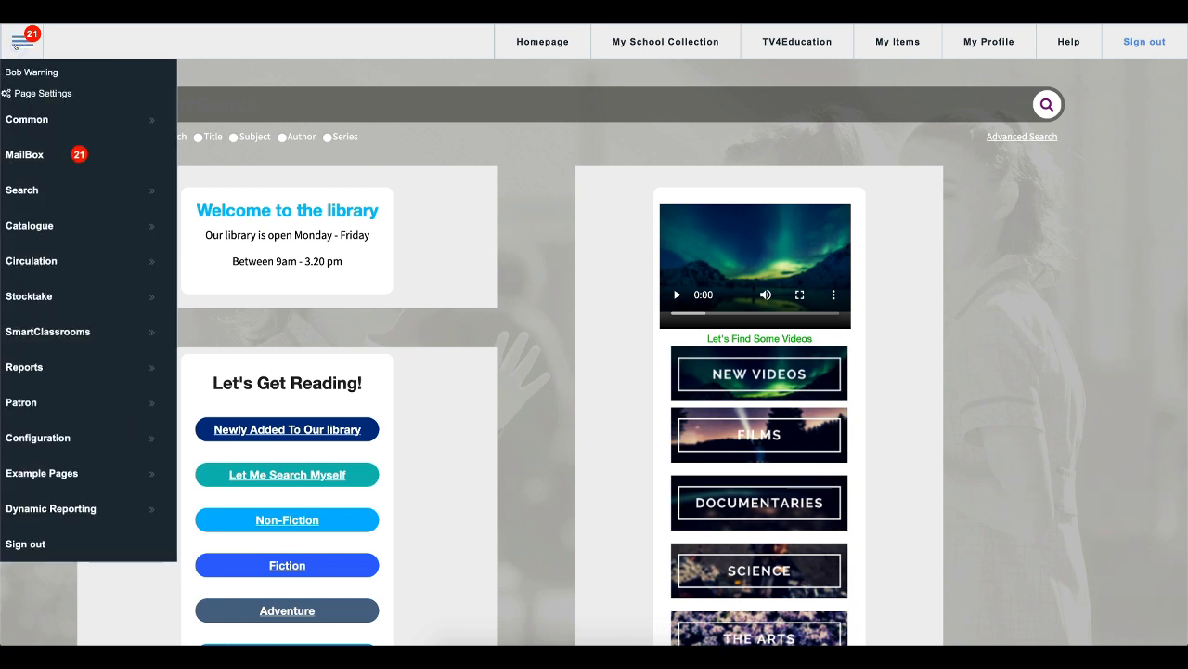
click(52, 375)
click(287, 478)
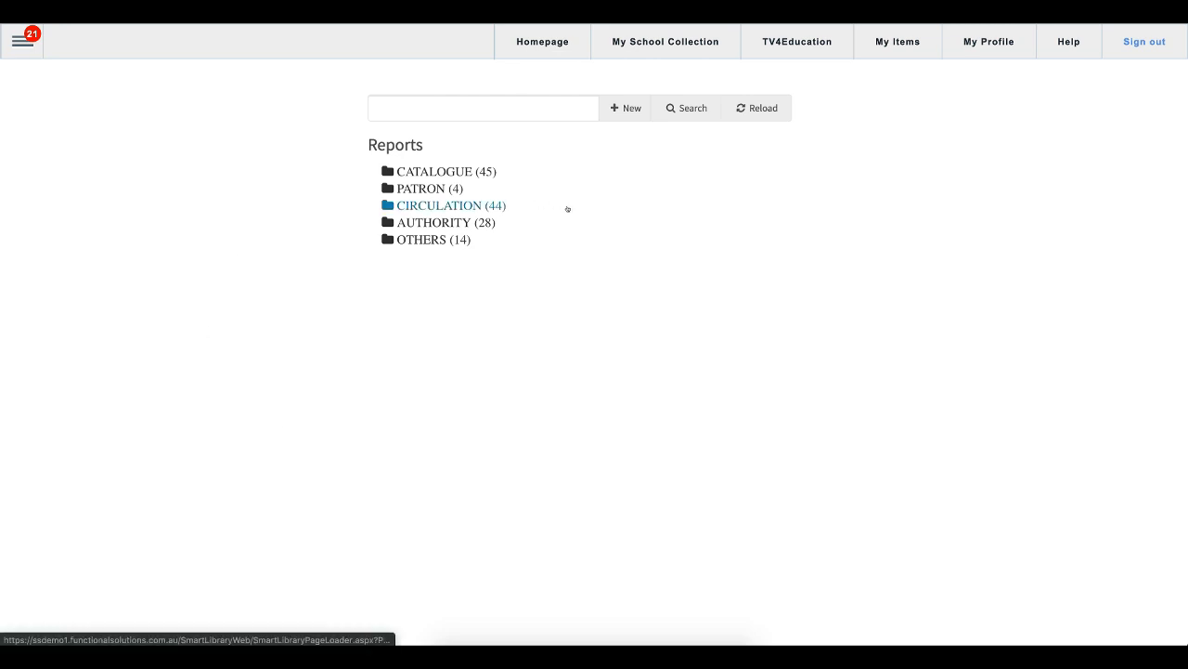
- Open the Overdue Letter report in the Circulation > Overdues folder
click(454, 204)
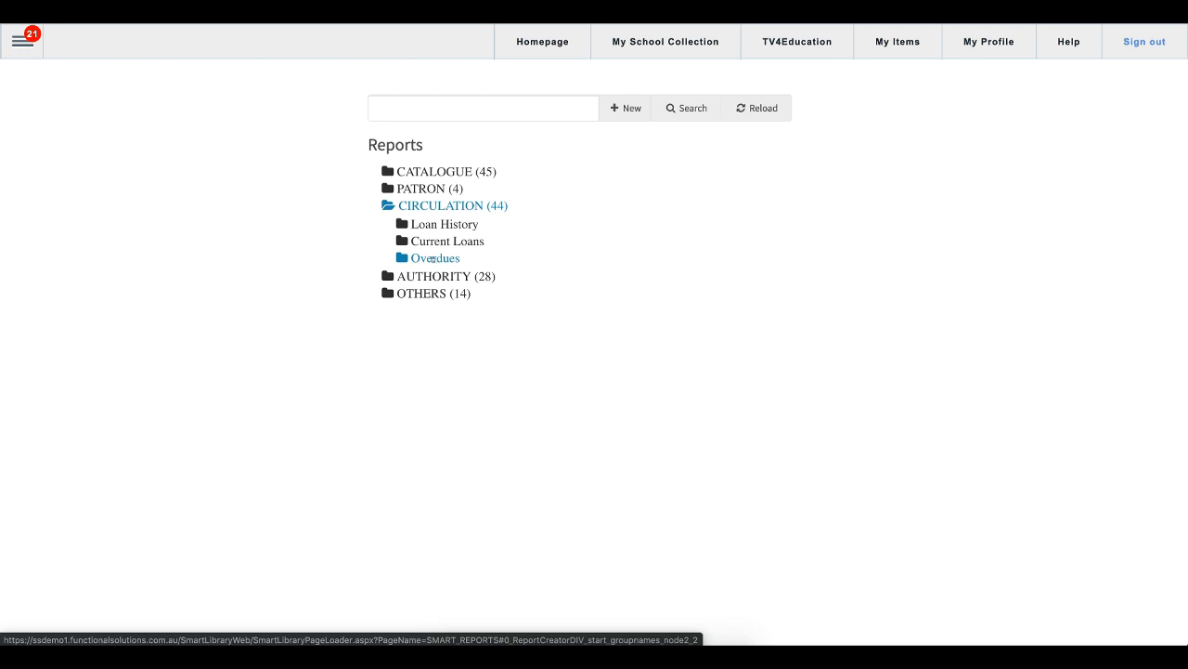
click(433, 259)
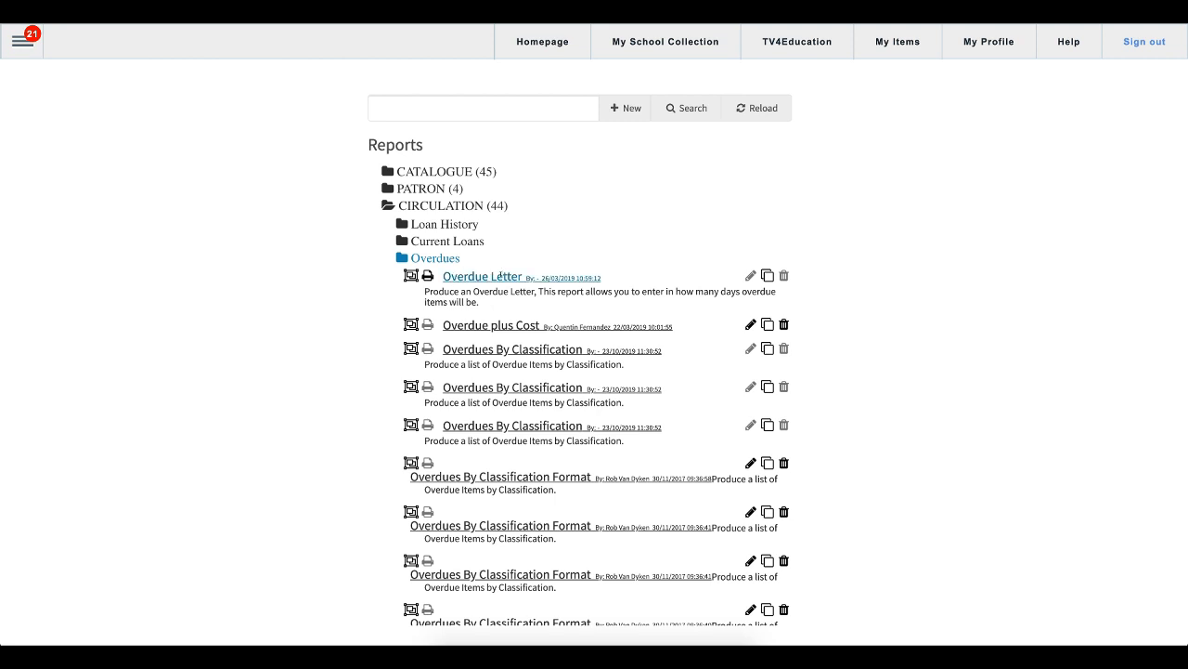
click(500, 277)
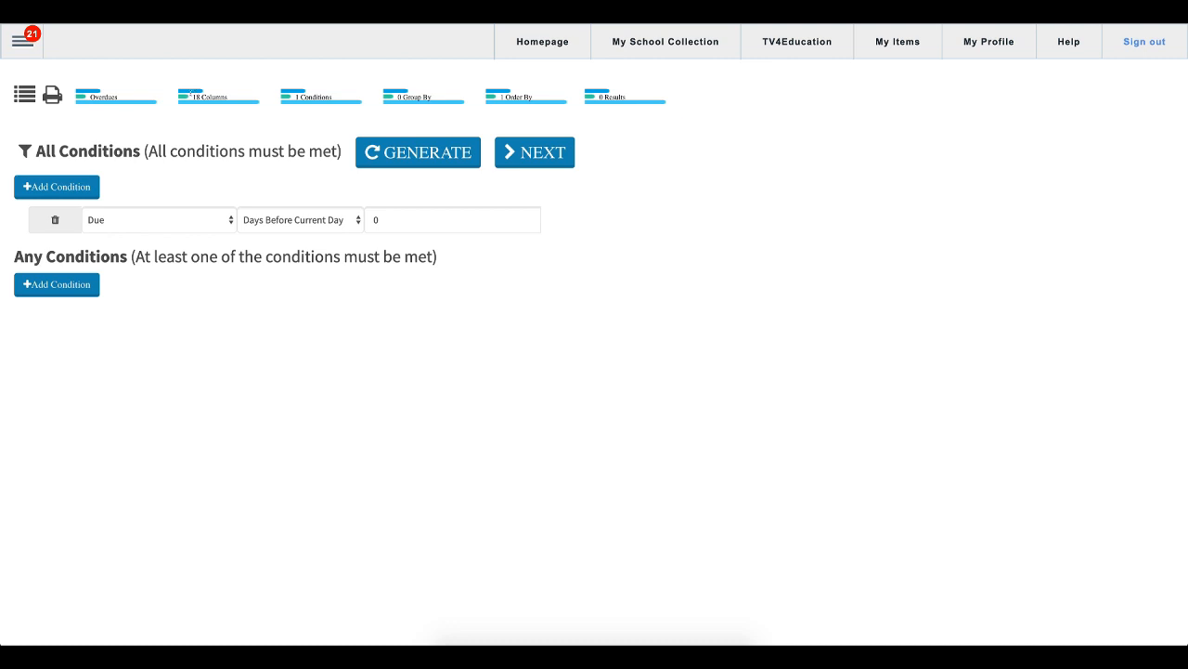
- Review the report's chosen columns by scrolling through the column list
click(190, 93)
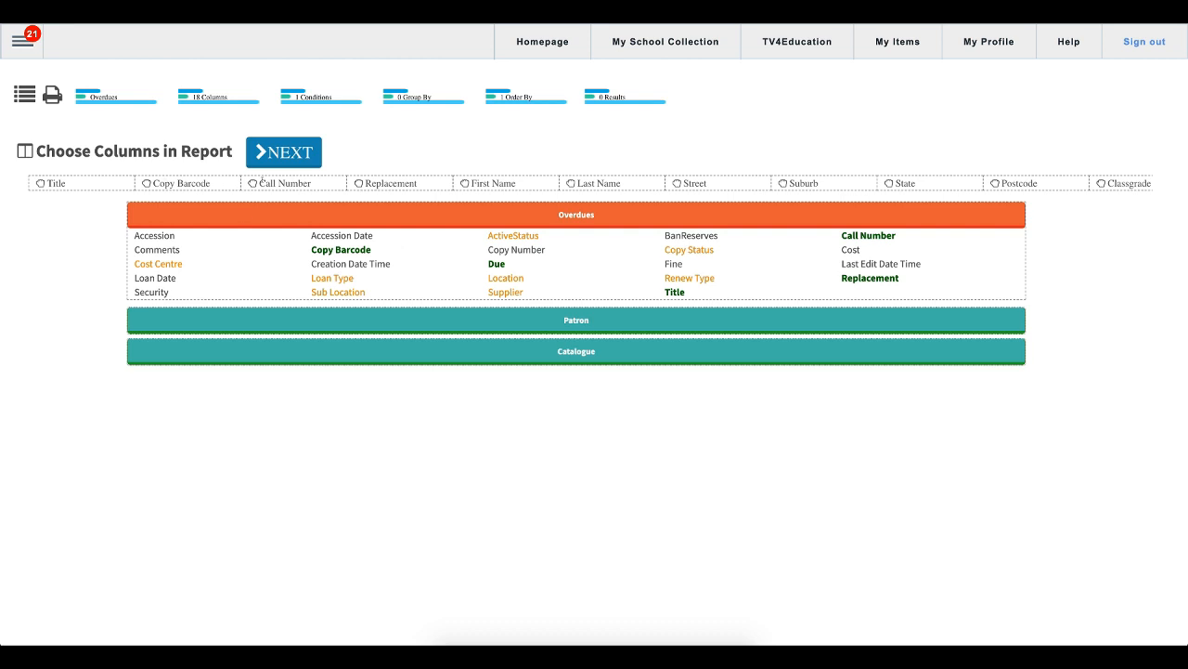
scroll(262, 182, right, 4)
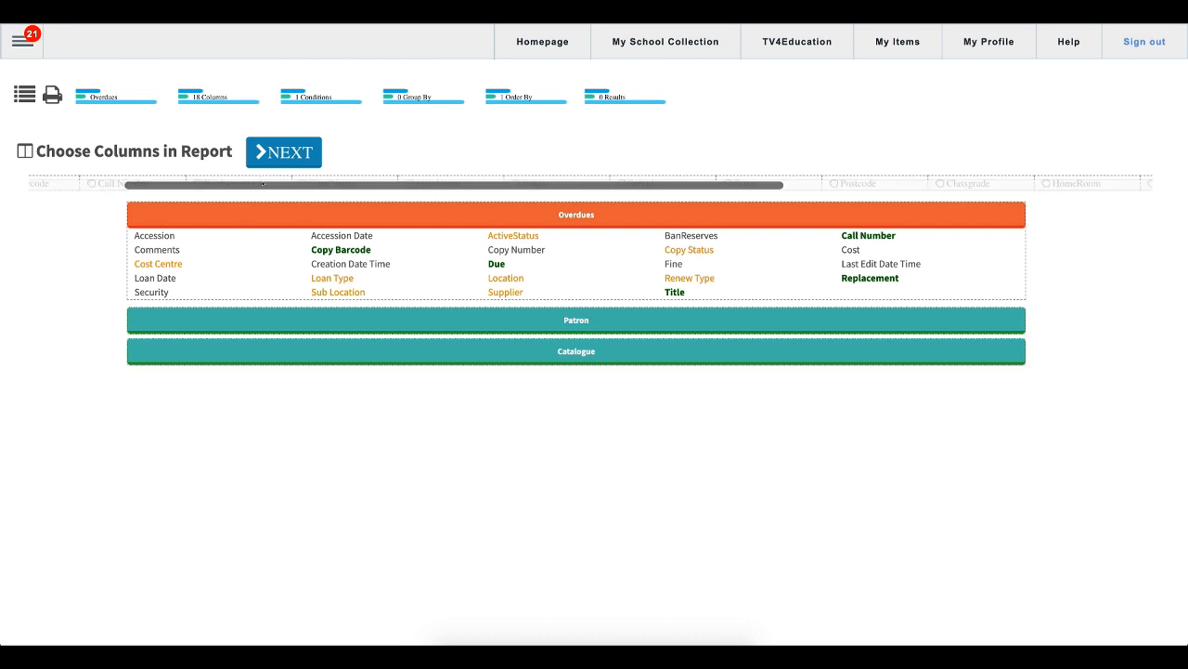
scroll(262, 183, right, 4)
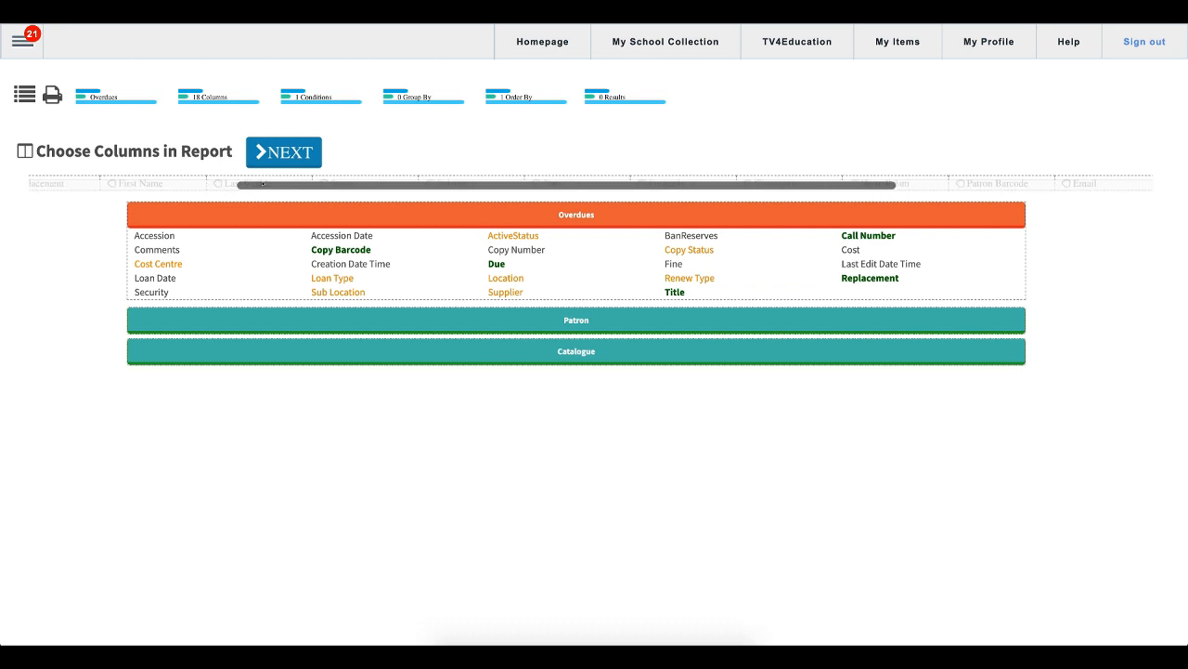
scroll(262, 183, right, 2)
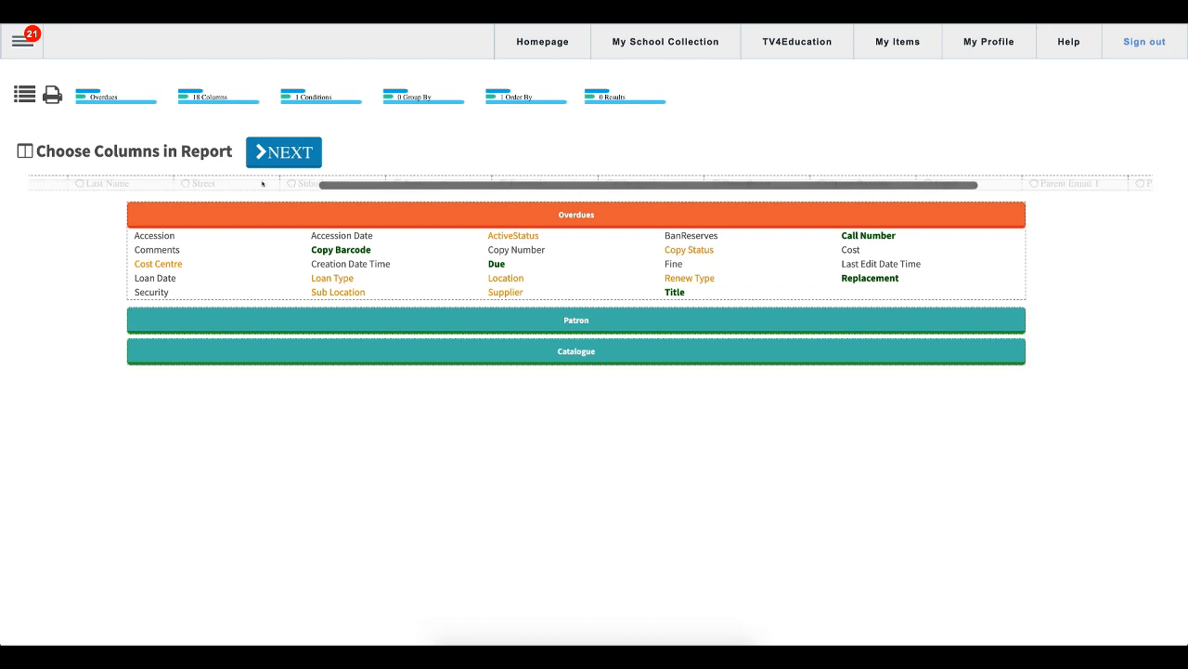
scroll(262, 182, right, 2)
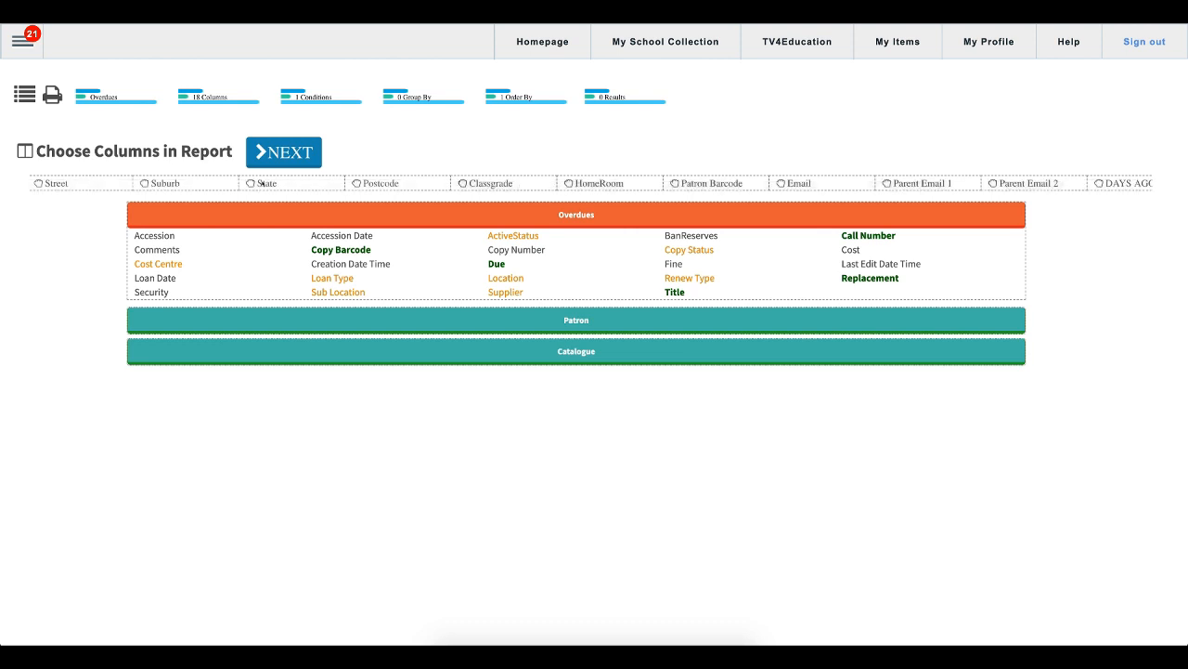
scroll(261, 183, right, 2)
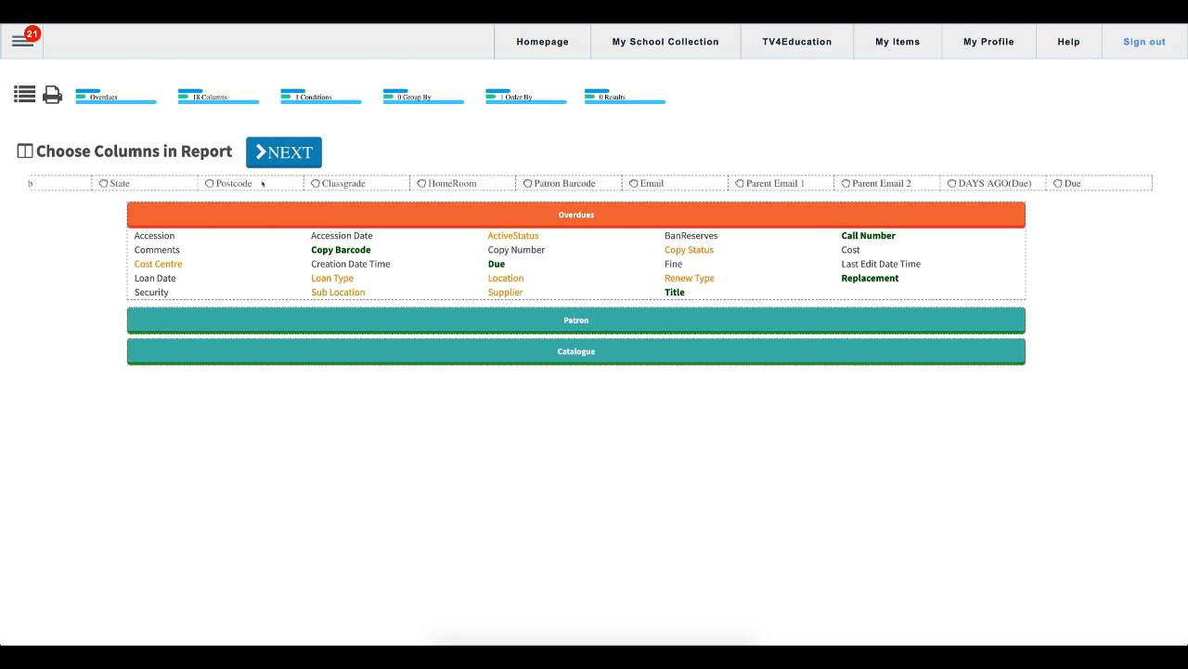
scroll(262, 182, left, 10)
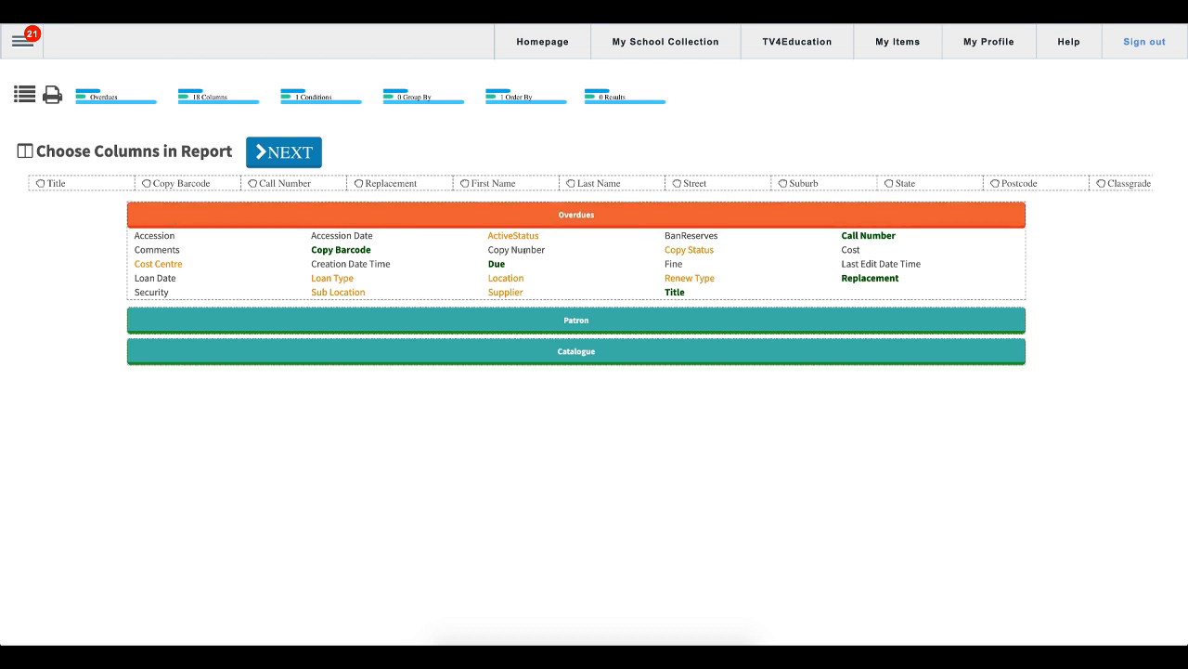
- Add Parent First Name and Parent Last Name from the Patron fields as report columns
click(534, 249)
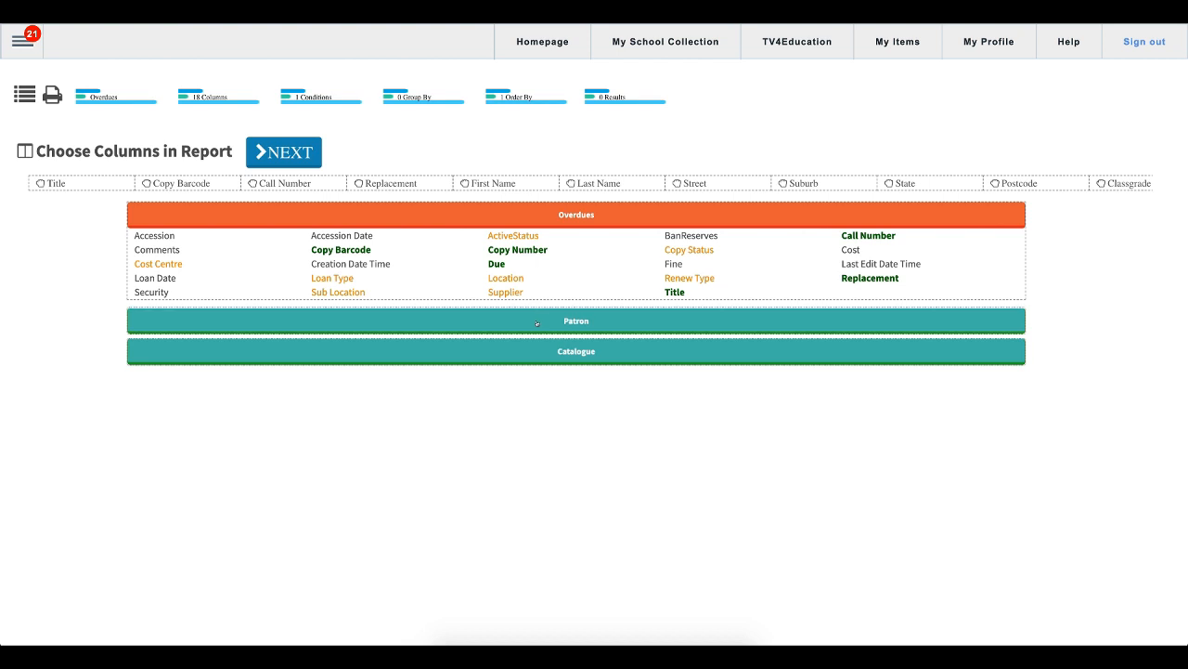
click(529, 248)
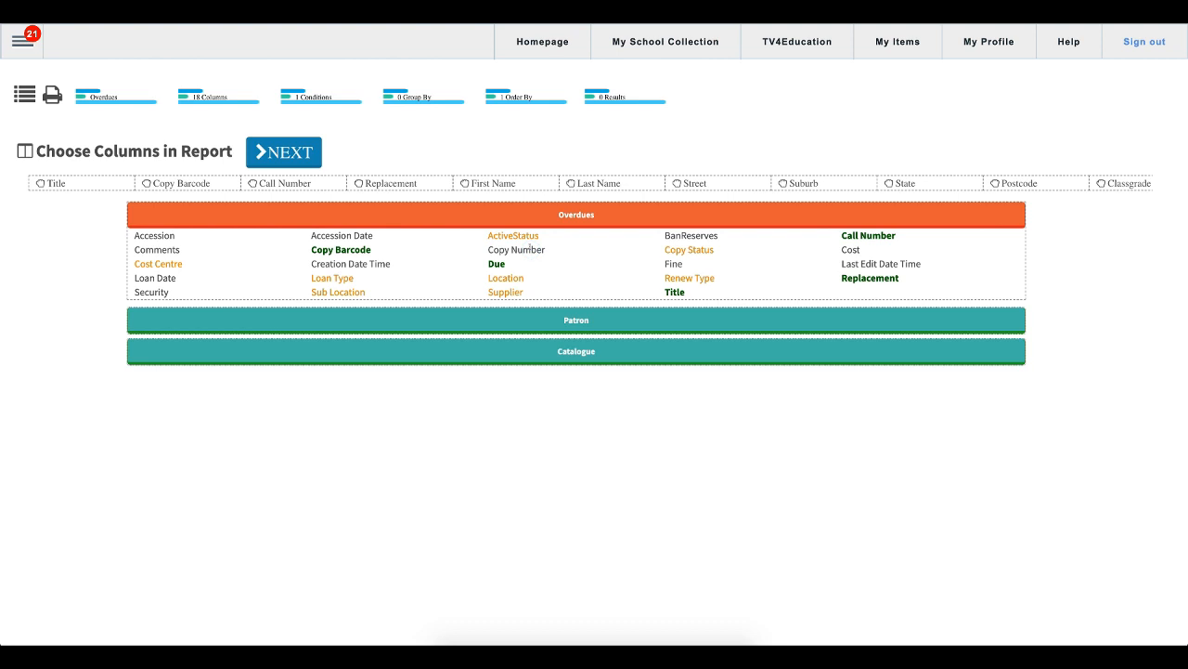
click(566, 320)
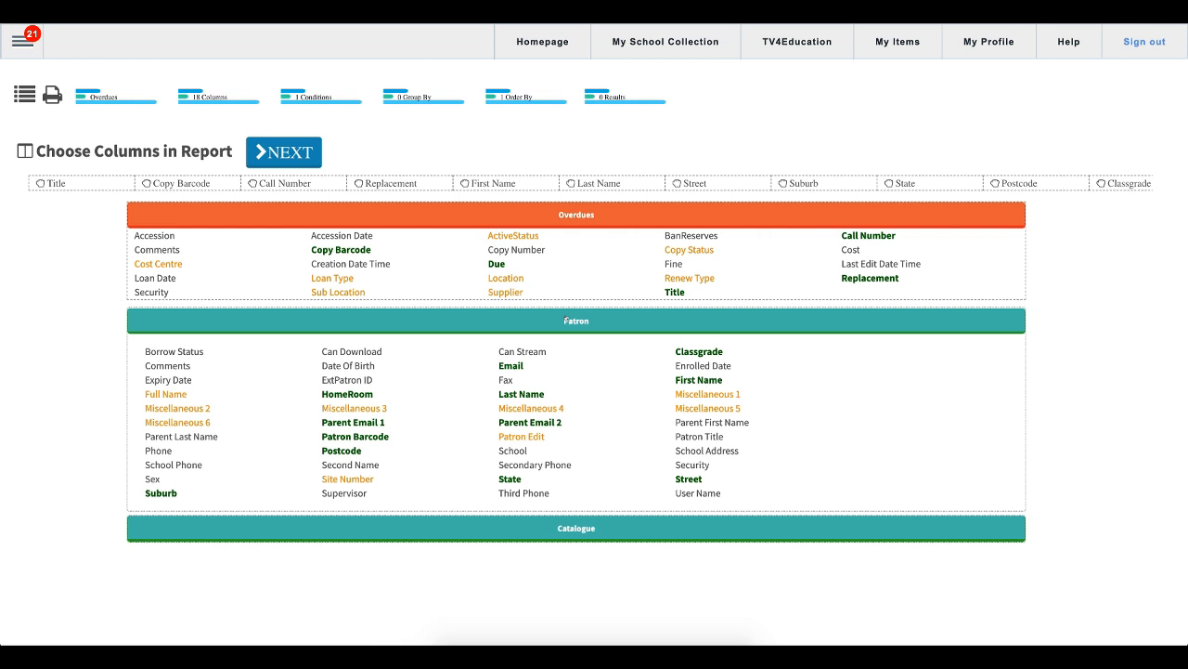
click(708, 422)
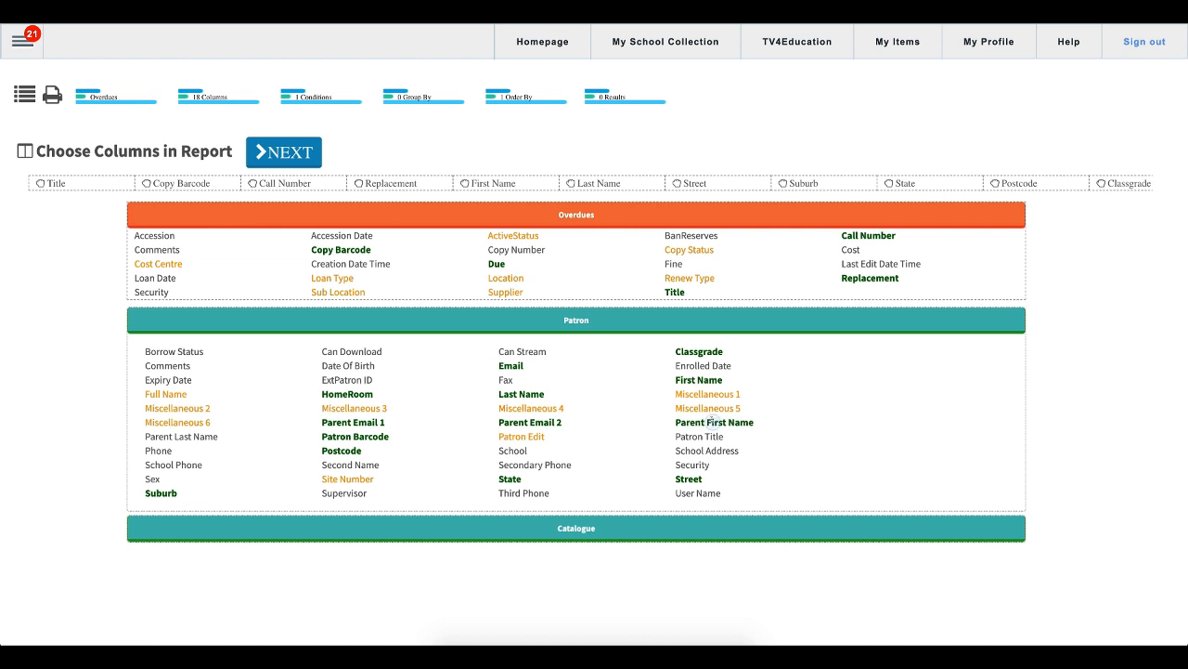
click(197, 436)
click(544, 527)
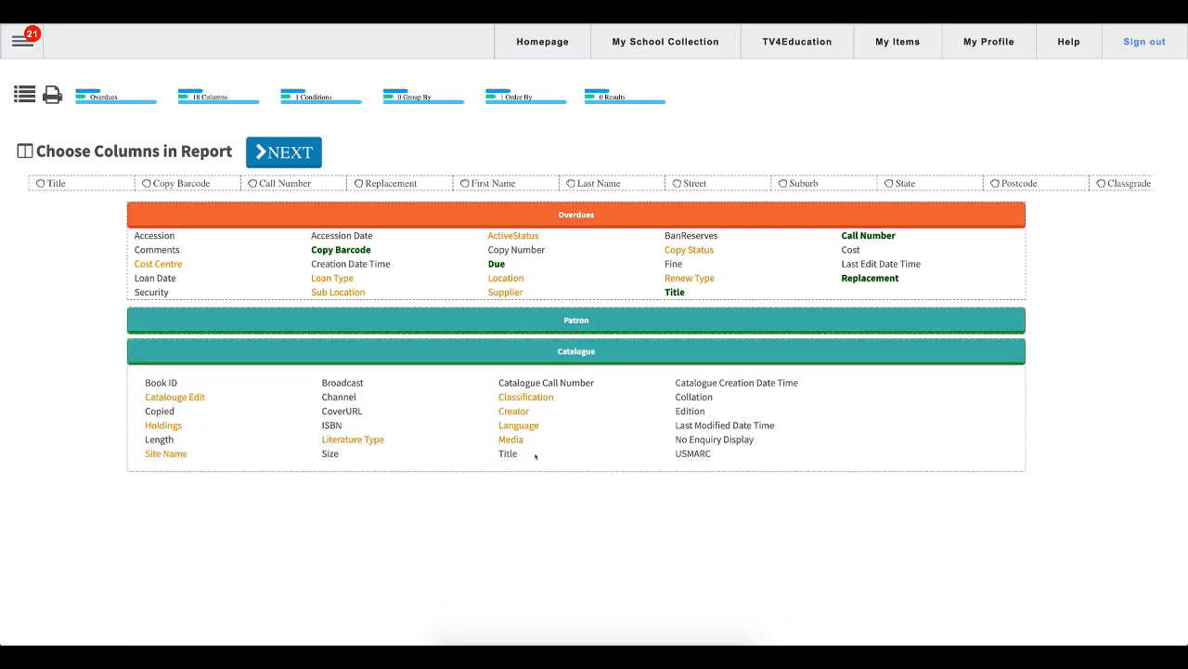
click(572, 352)
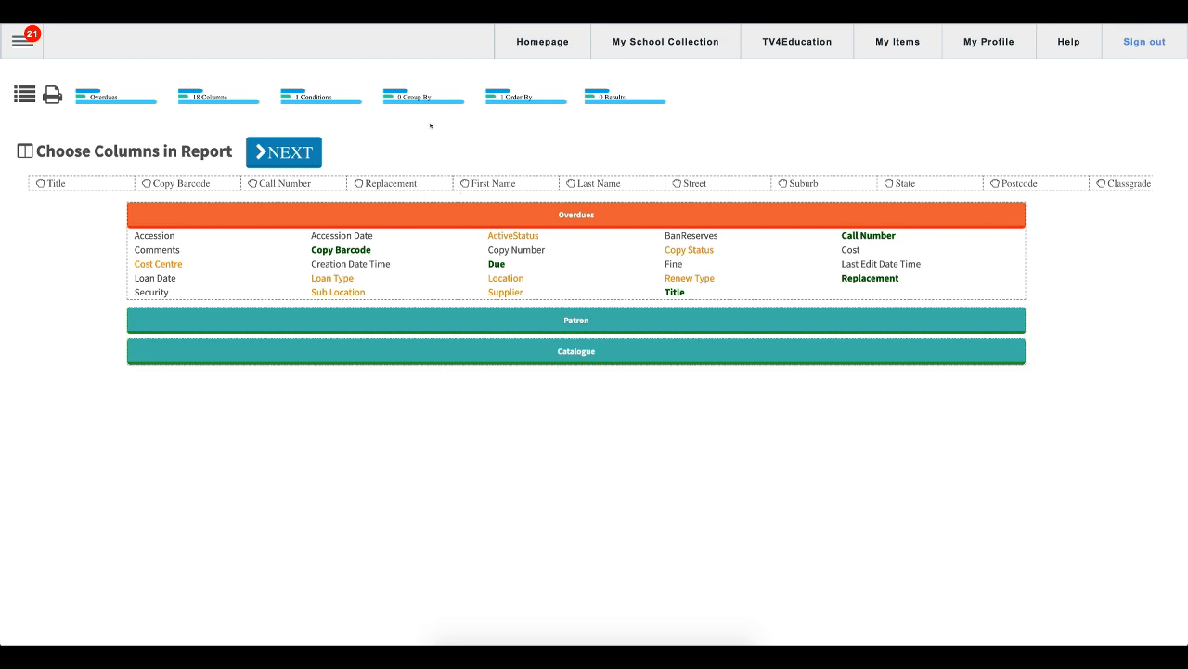
- Continue to the conditions and generate the report
click(288, 152)
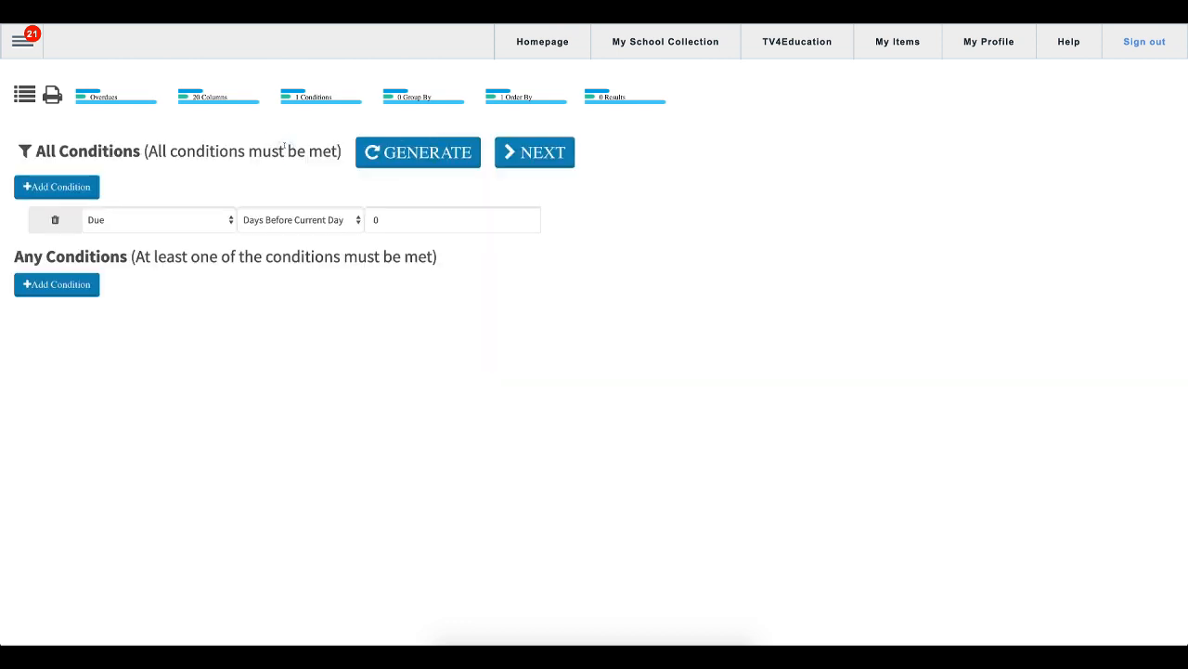
click(405, 156)
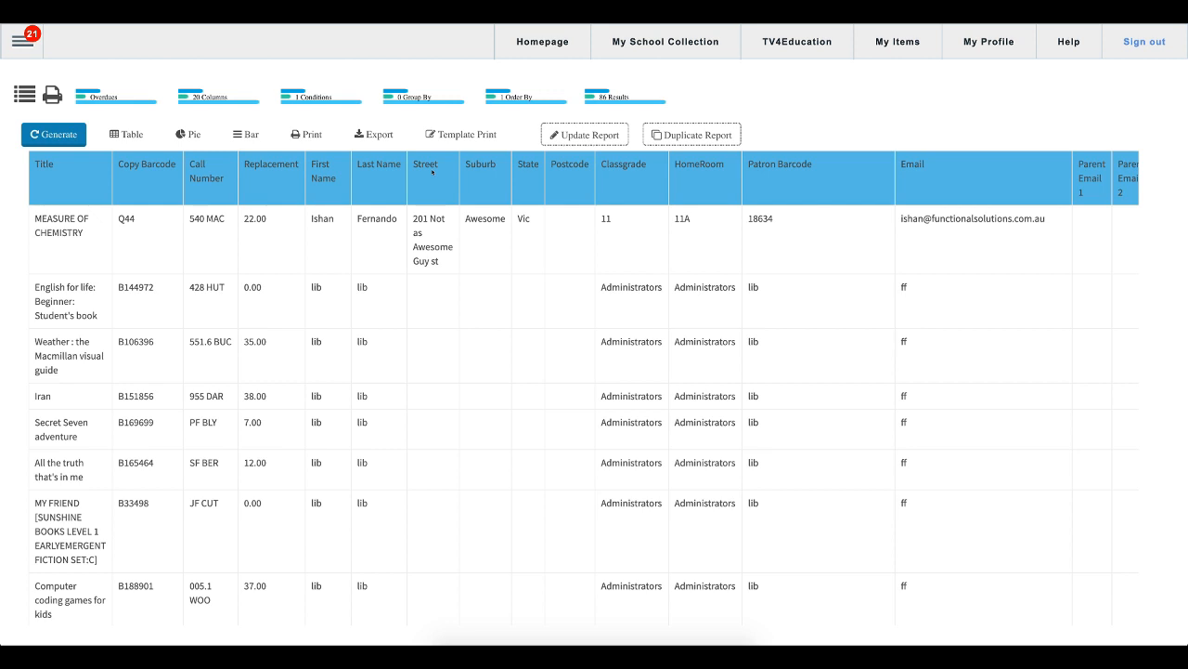
- Return to the reports list and open the Overdue Letter's print template configuration
click(26, 95)
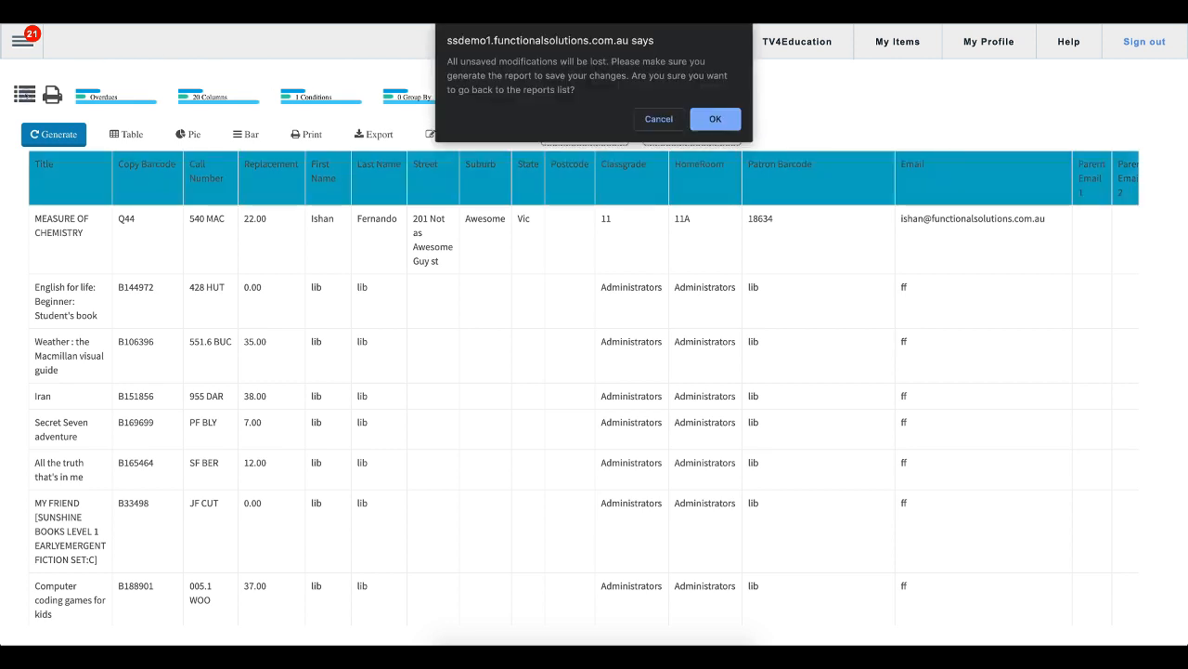
click(705, 120)
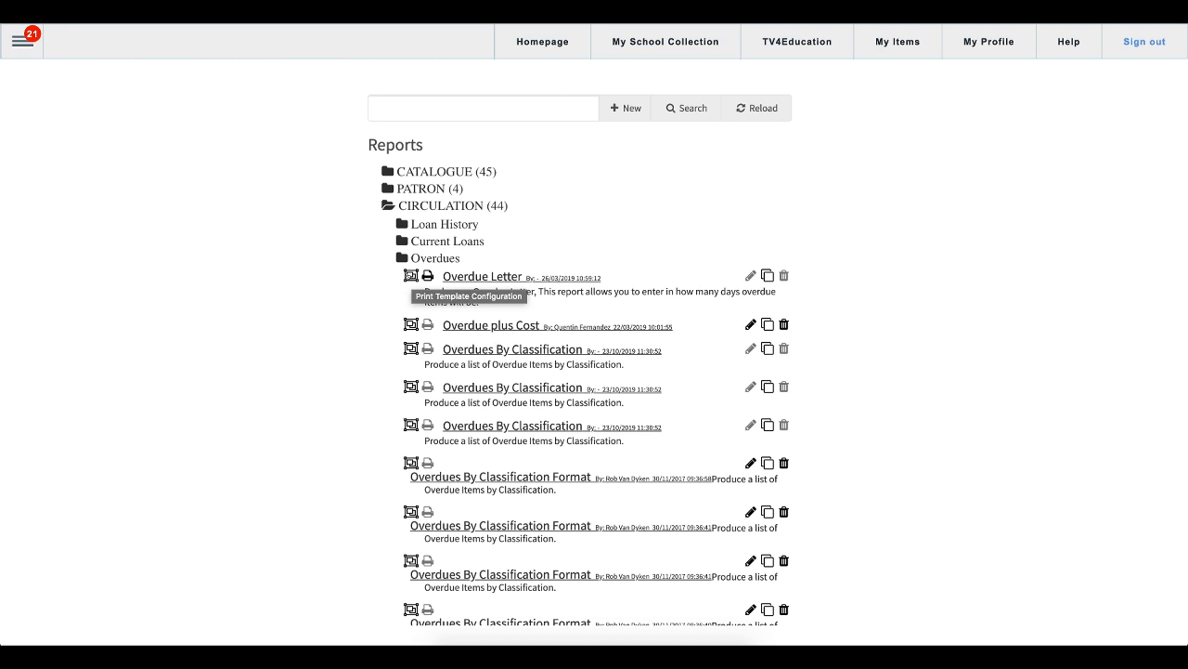
click(411, 276)
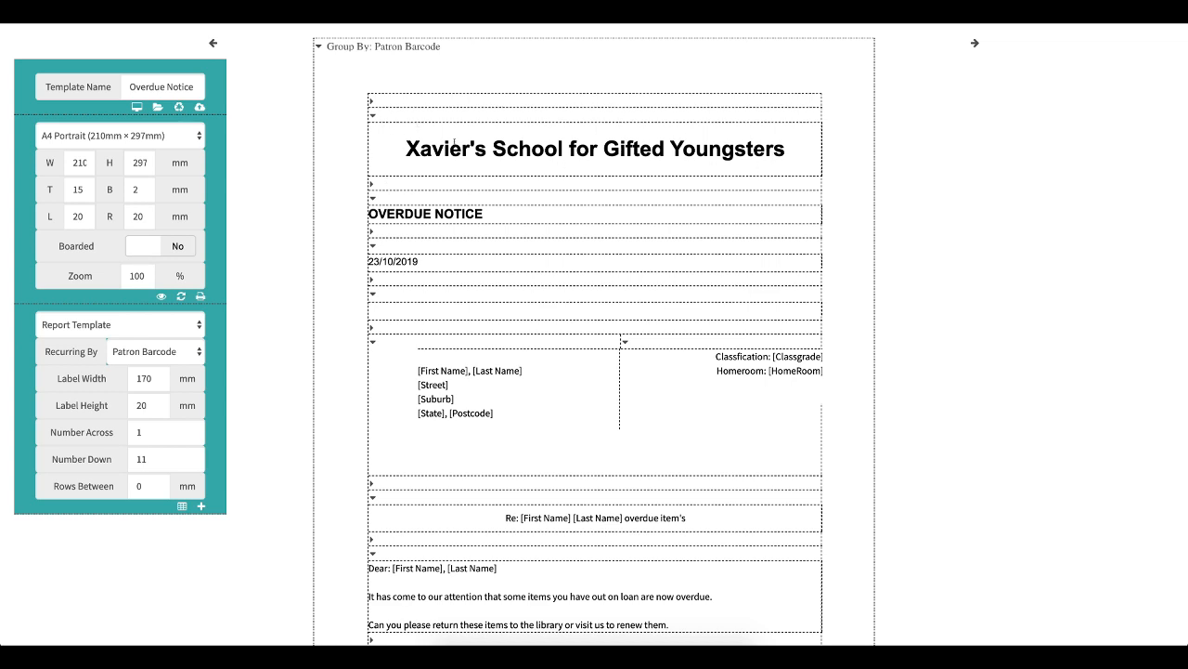
- Append the word donald to the school name heading text in the template
scroll(455, 141, down, 5)
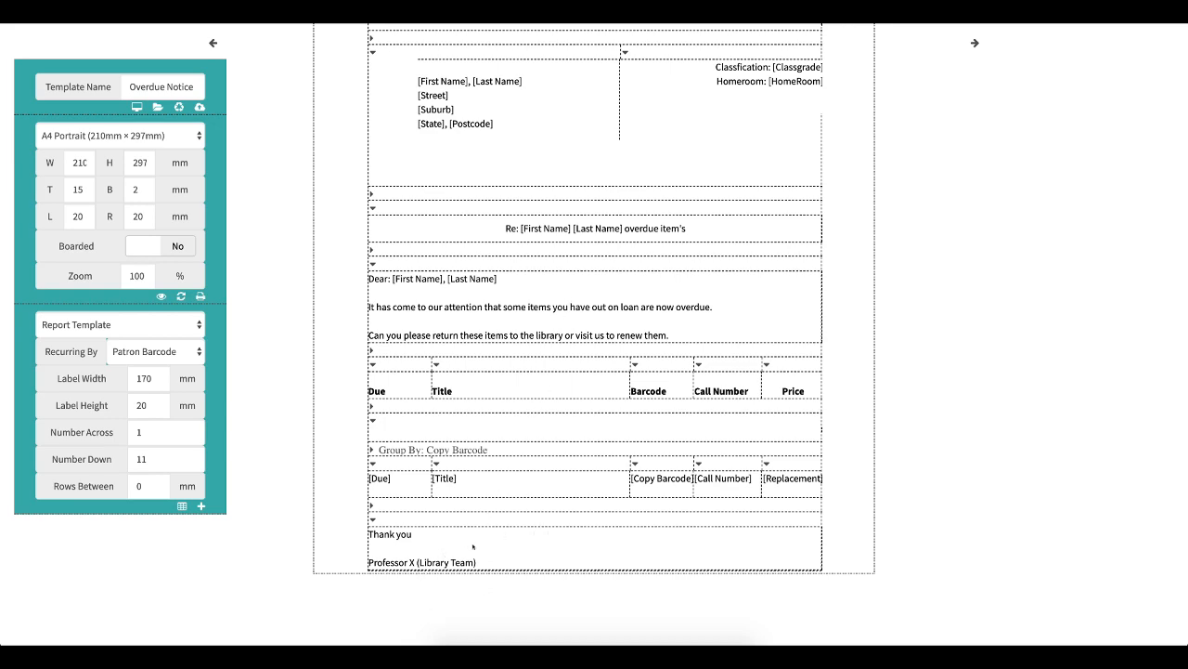
scroll(473, 547, up, 4)
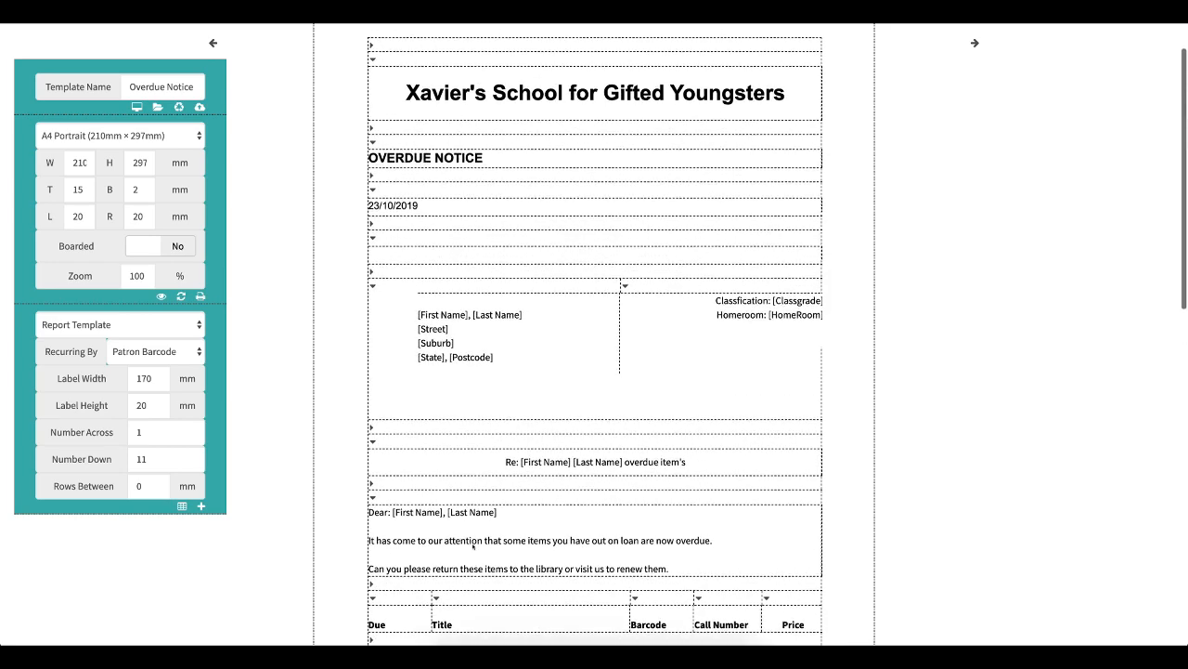
scroll(507, 400, up, 1)
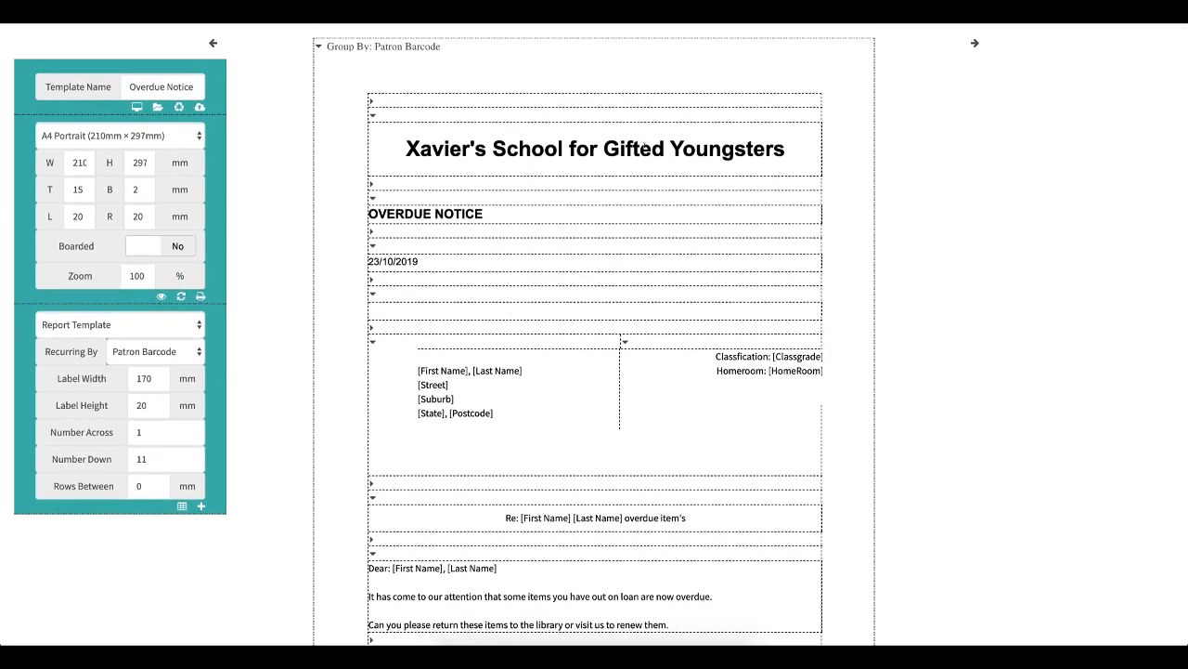
click(764, 144)
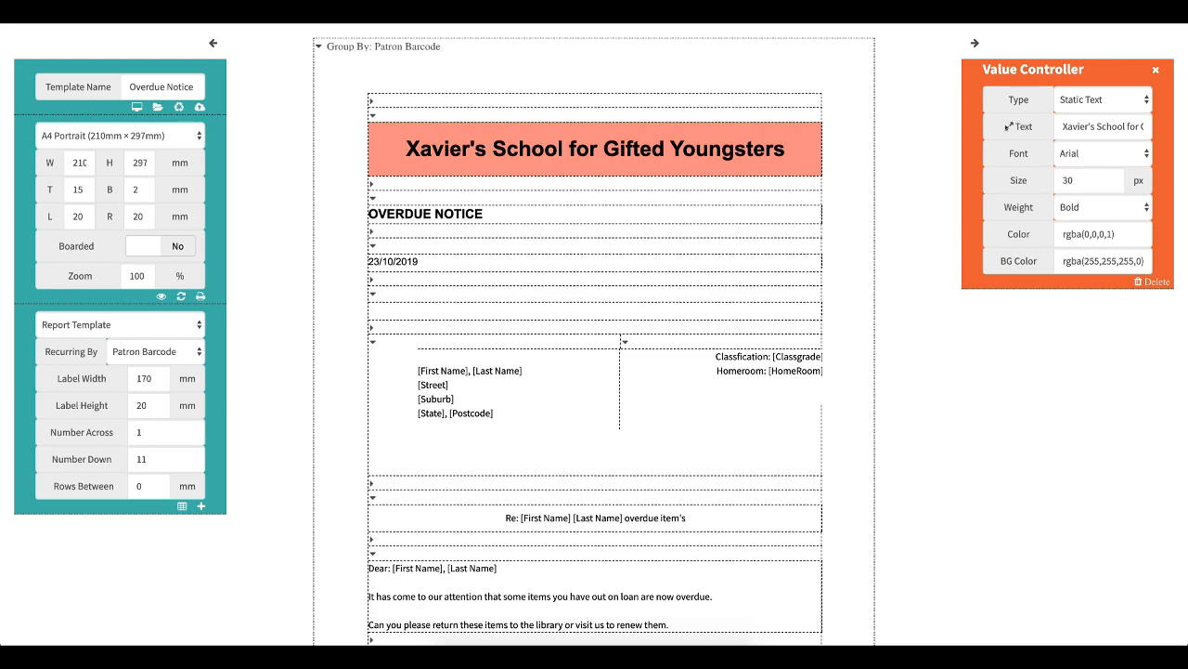
click(1009, 126)
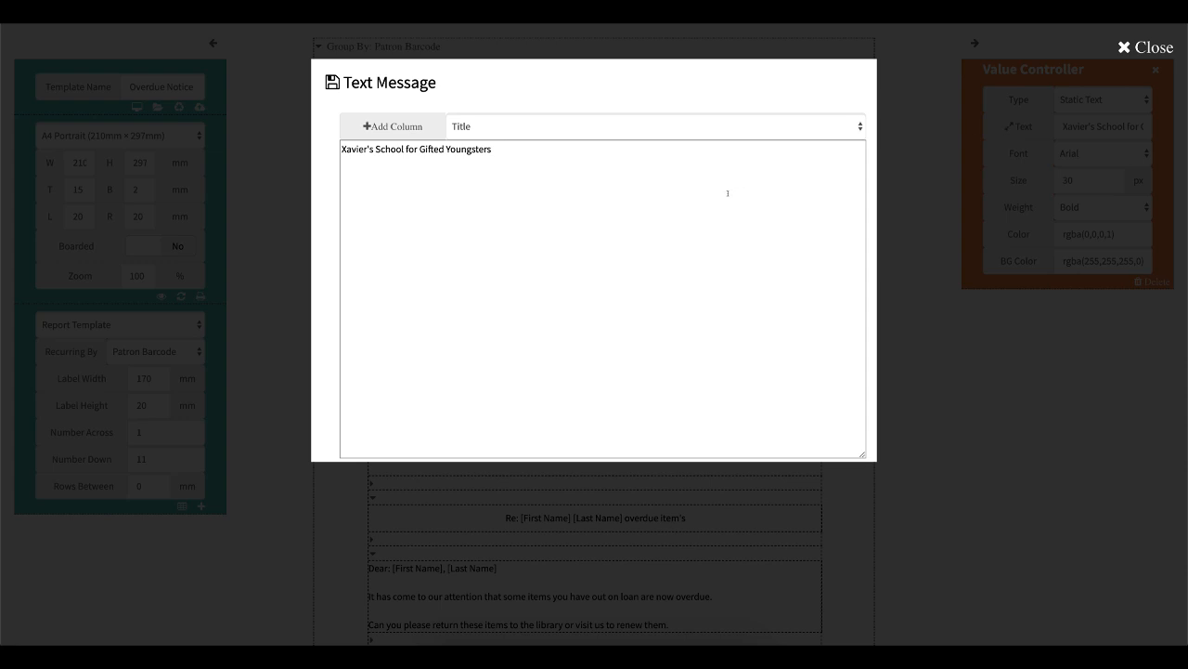
click(663, 161)
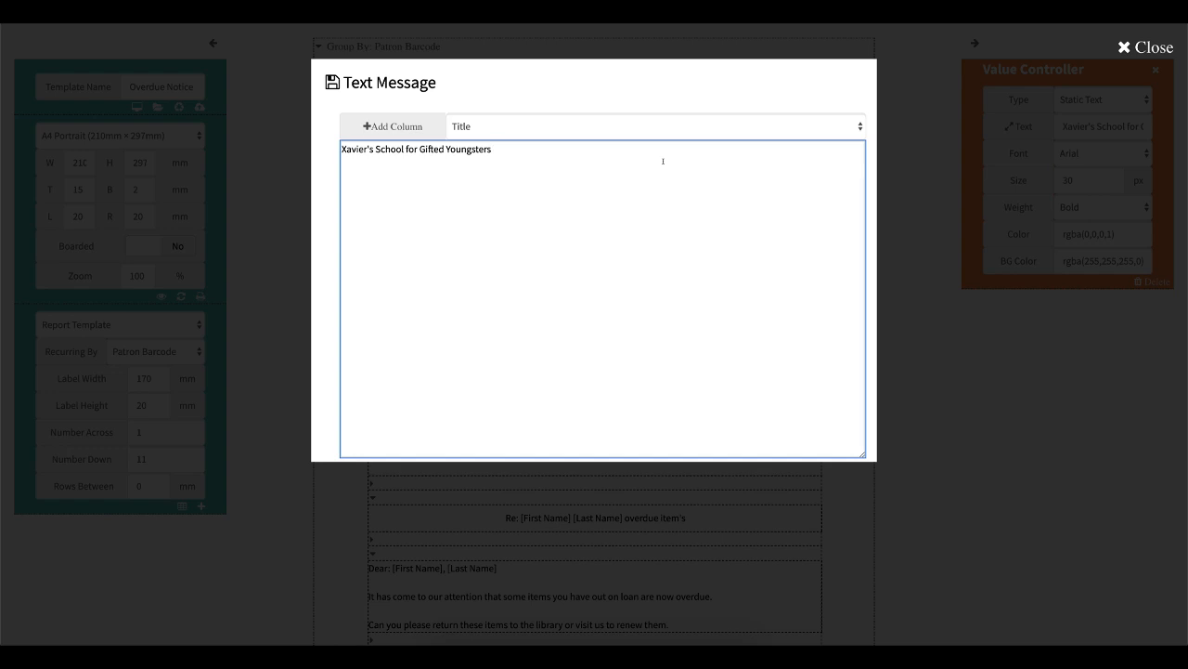
text(donald)
click(332, 82)
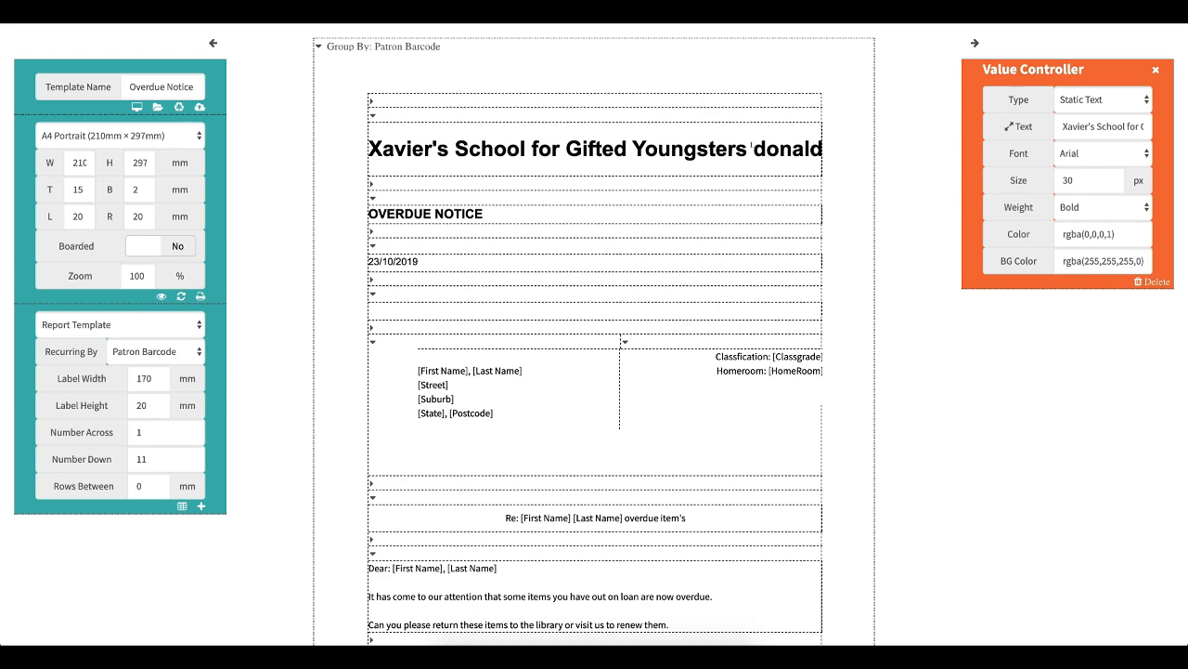
- Remove the appended word from the school name heading text
click(1009, 126)
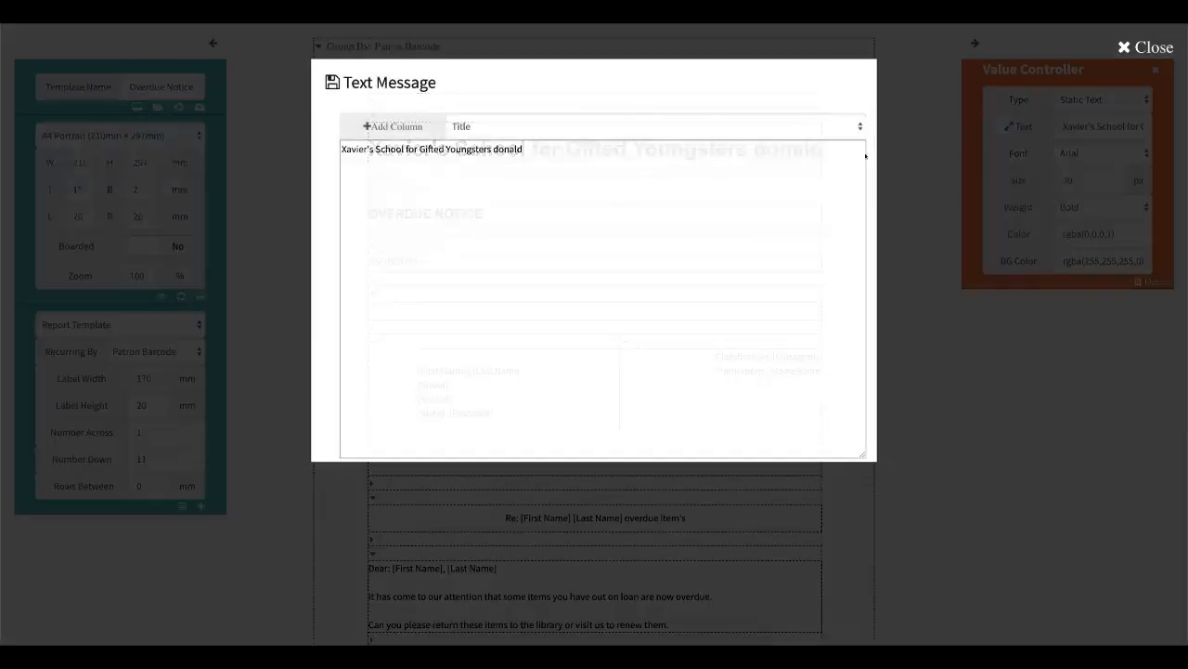
click(584, 152)
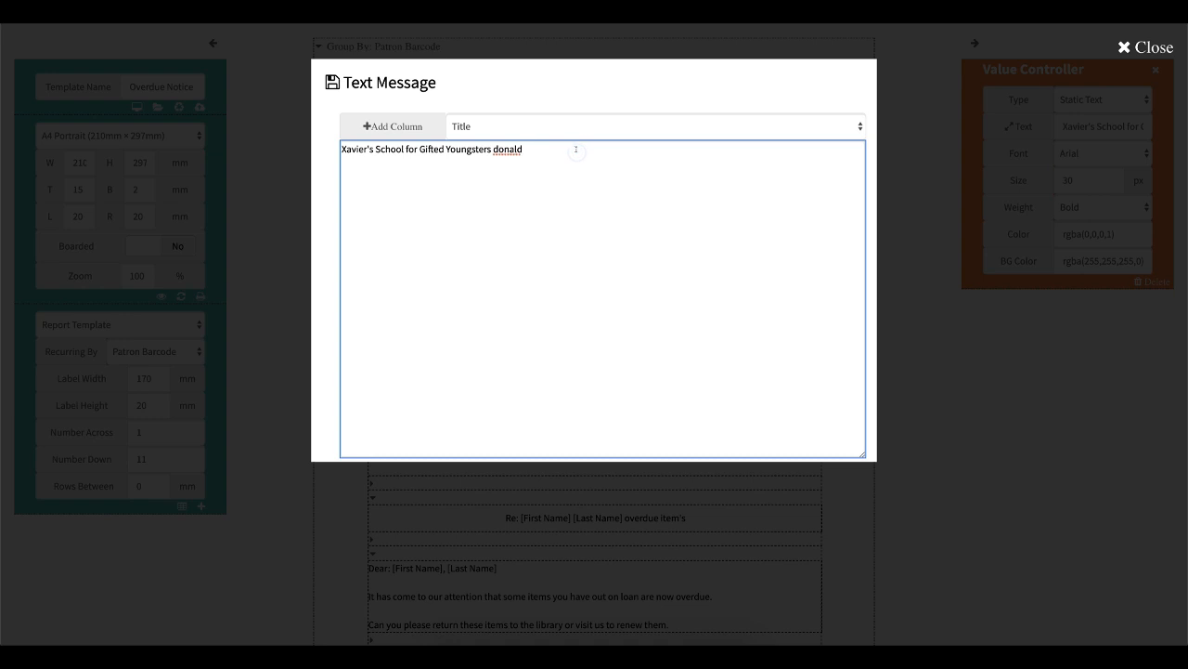
key(BackSpace)
key(BackSpace)
key(BackSpace)
key(BackSpace)
key(BackSpace)
key(BackSpace)
click(328, 80)
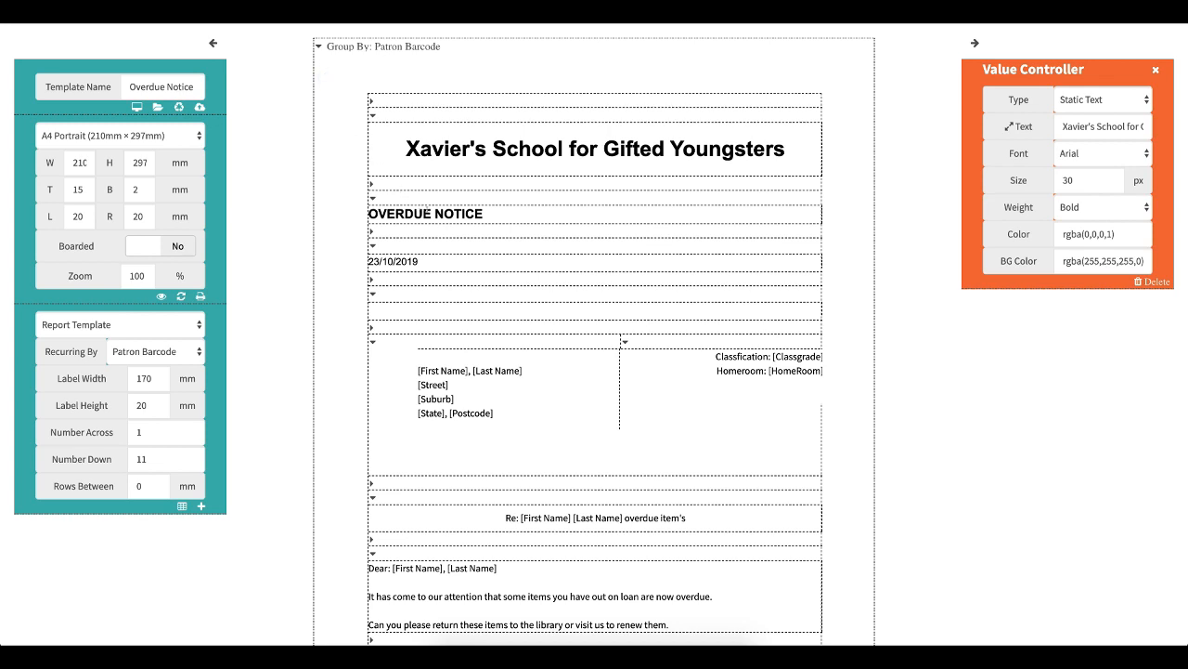
- Prefix the OVERDUE NOTICE heading text with the word FIRST
click(650, 213)
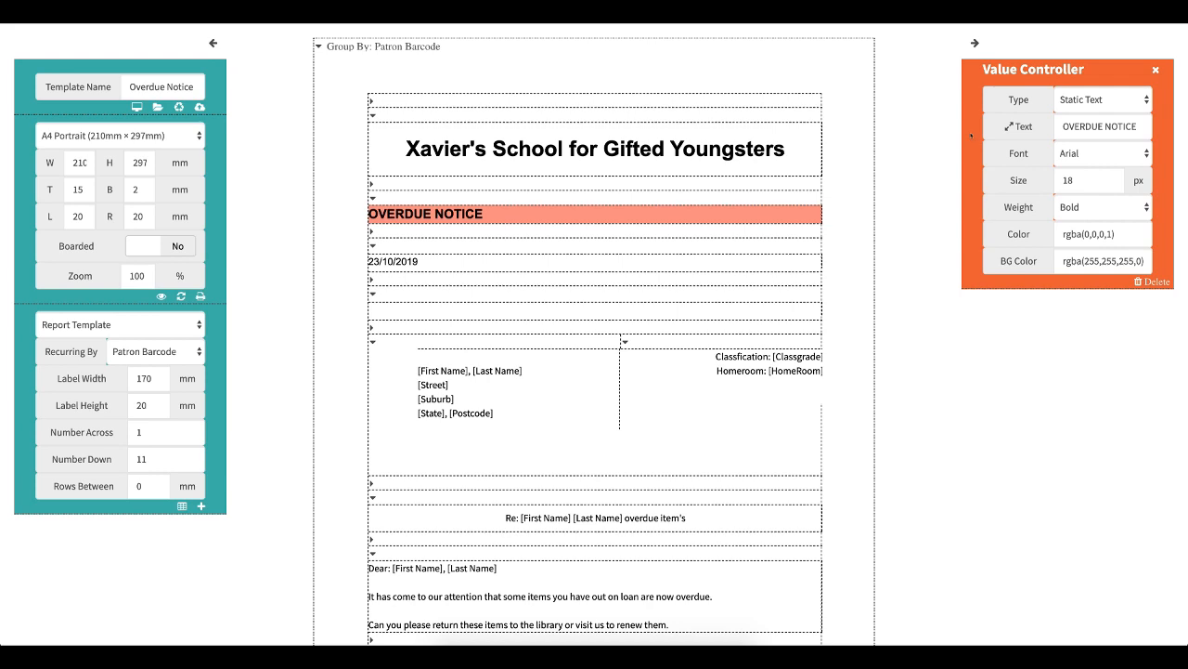
click(1011, 126)
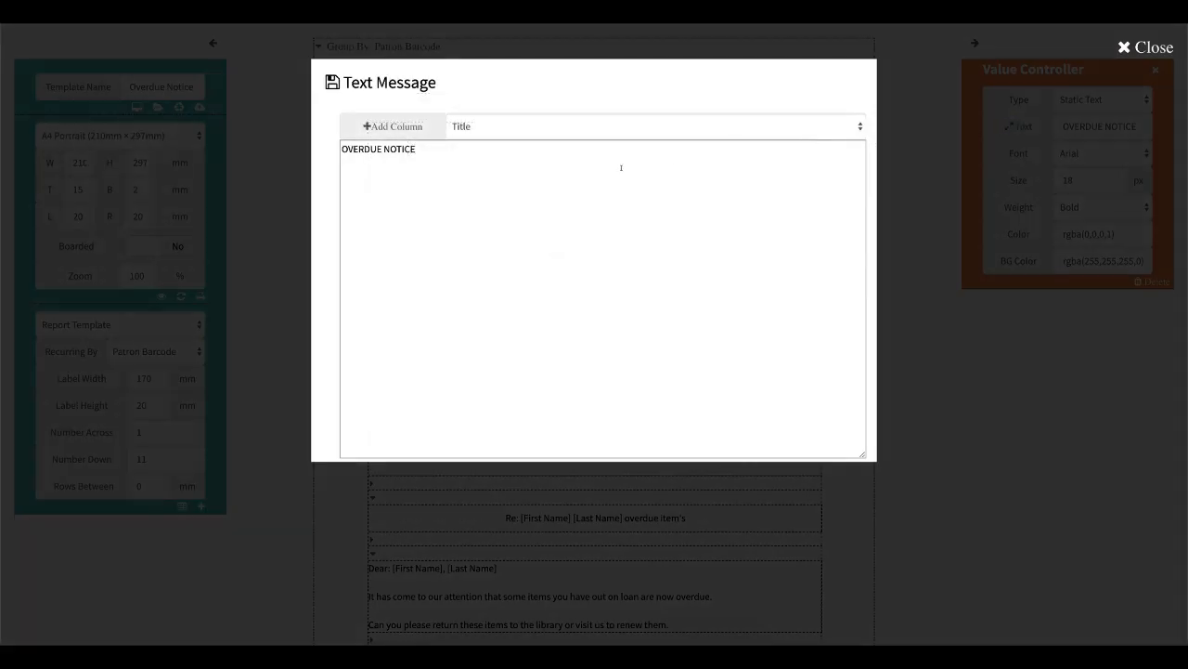
click(343, 150)
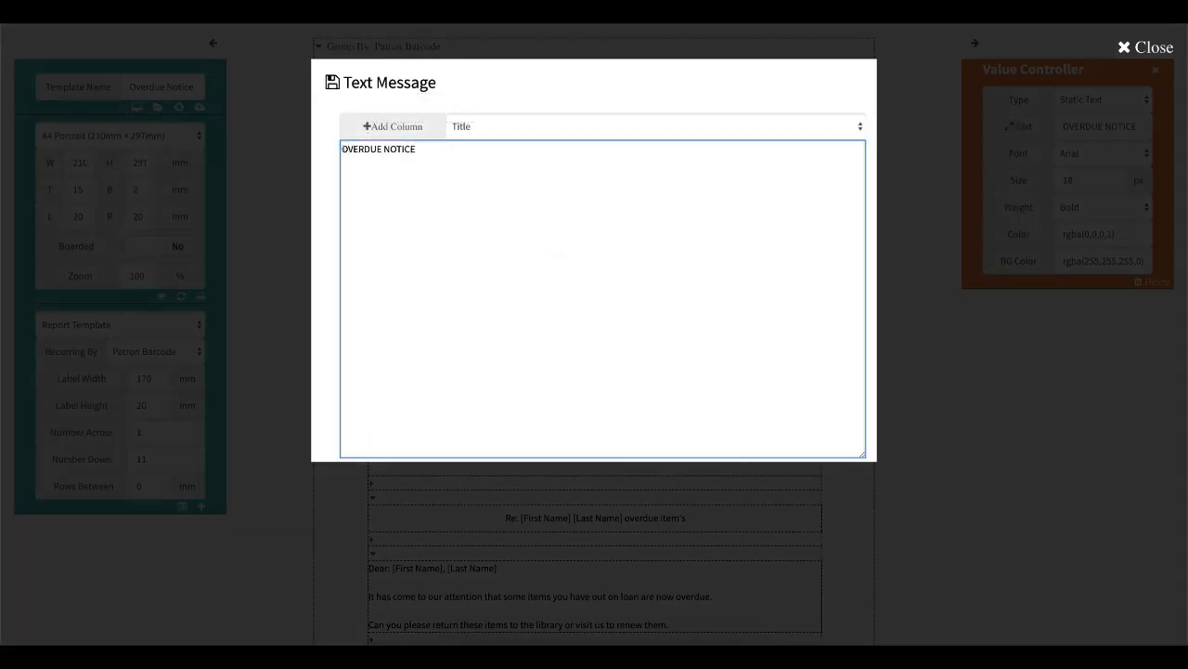
text(FIRST)
click(330, 81)
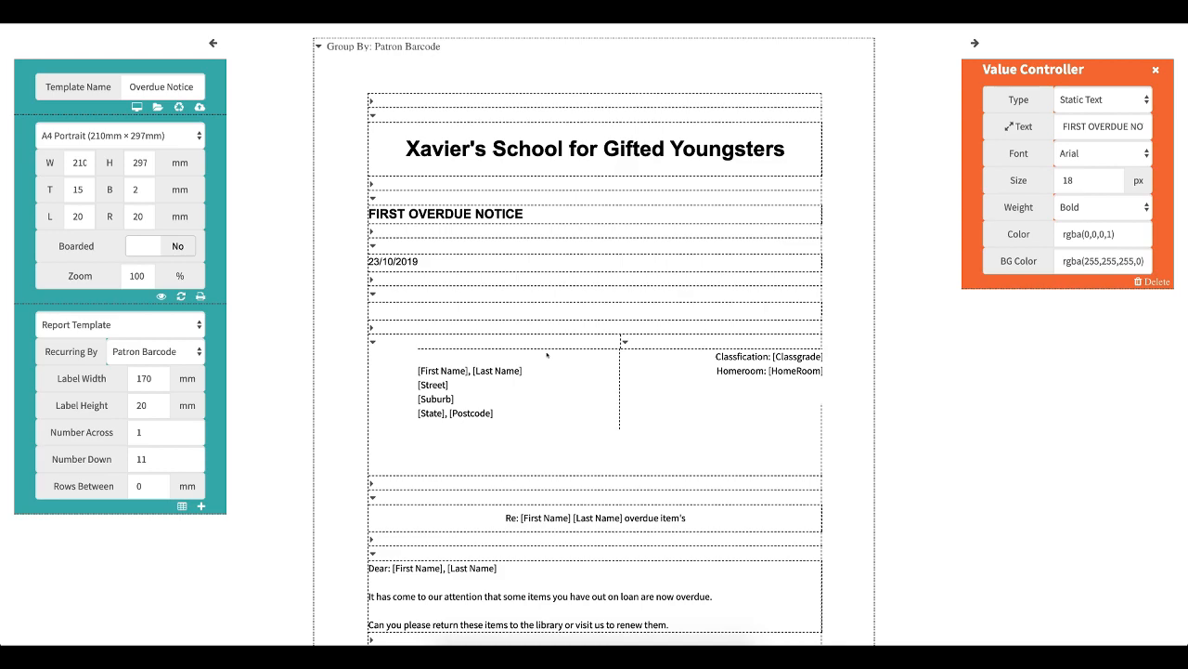
- Open the address block's text and delete its [First Name], [Last Name] line
scroll(547, 354, down, 3)
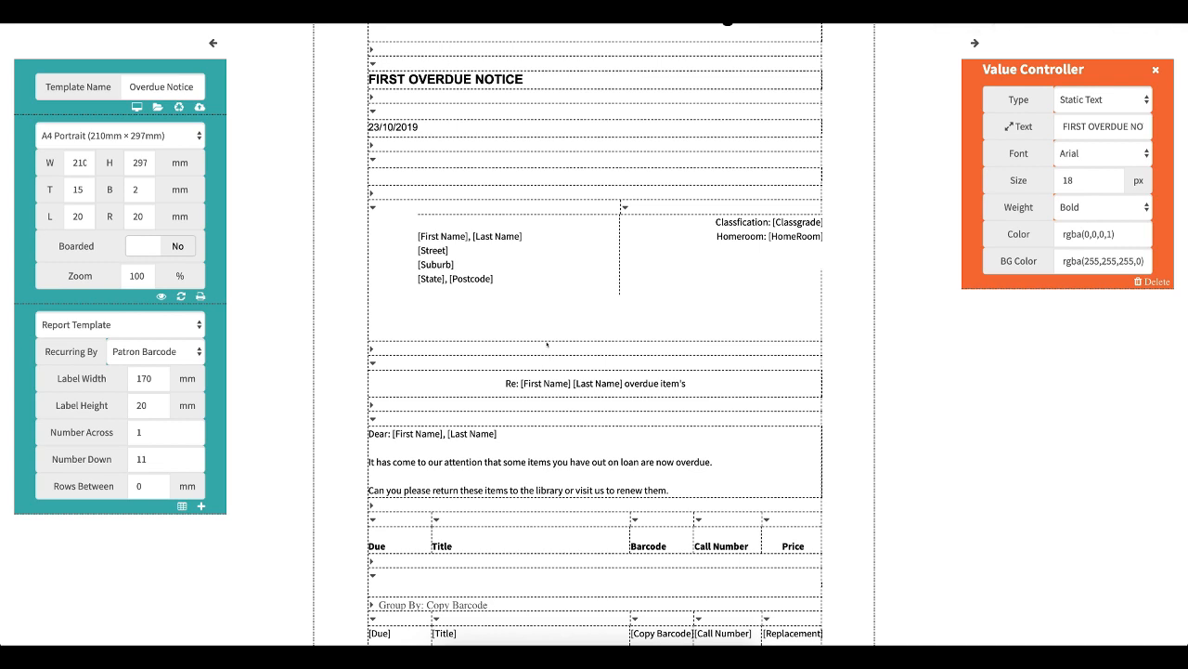
click(483, 270)
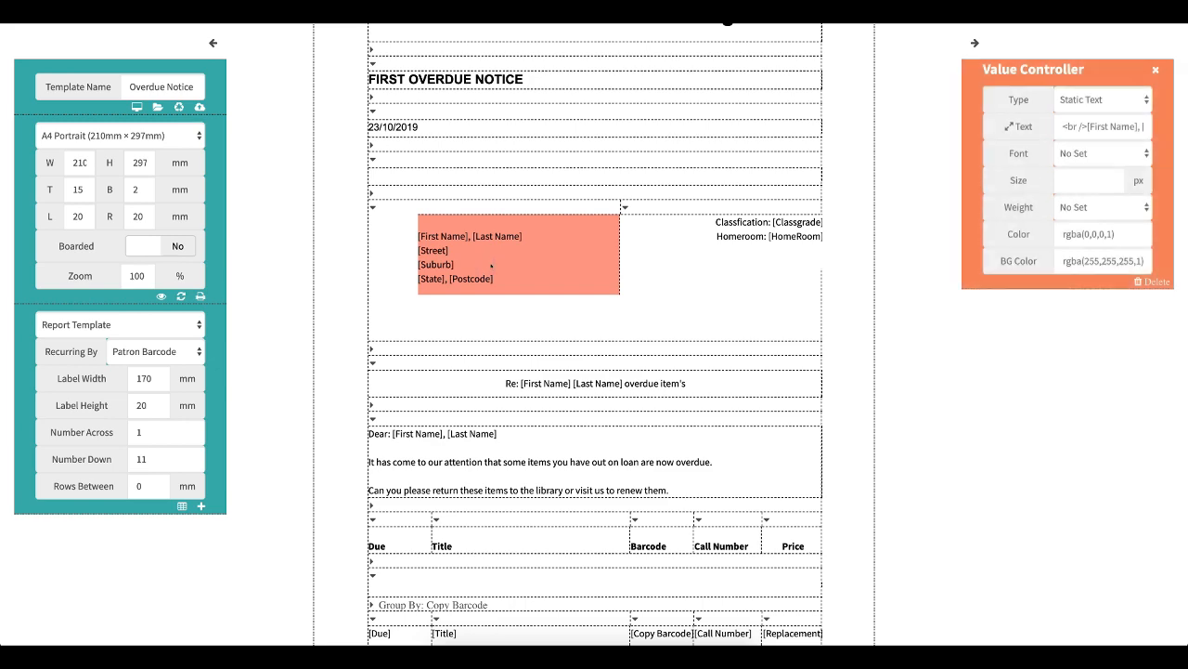
click(1009, 126)
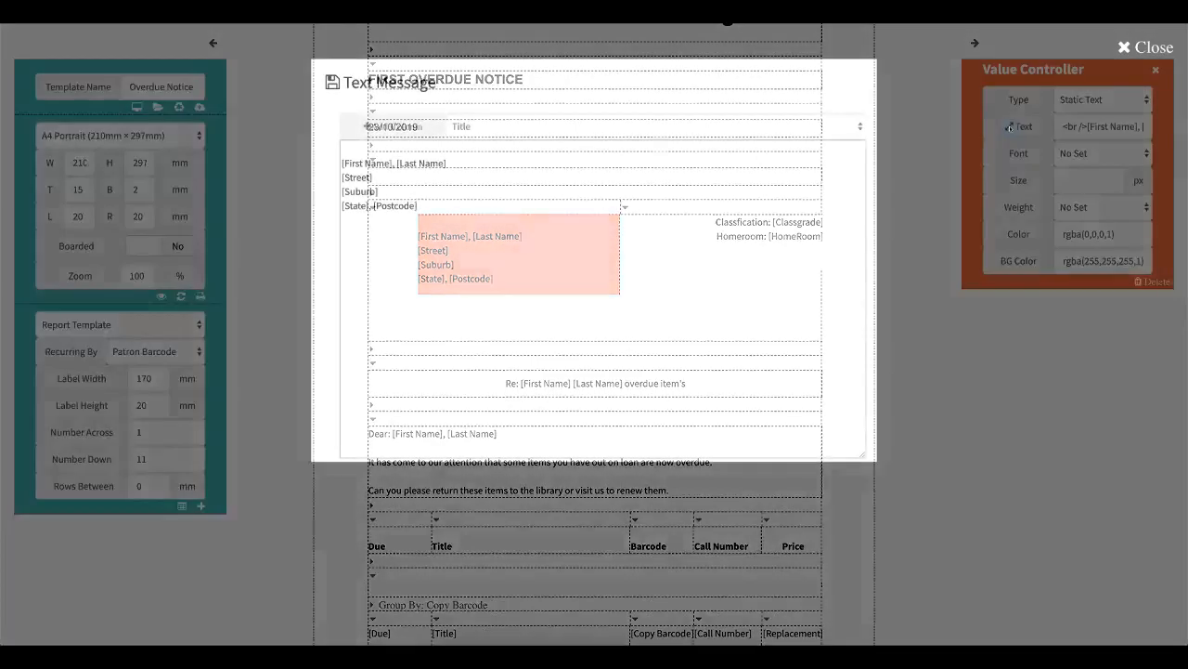
click(828, 127)
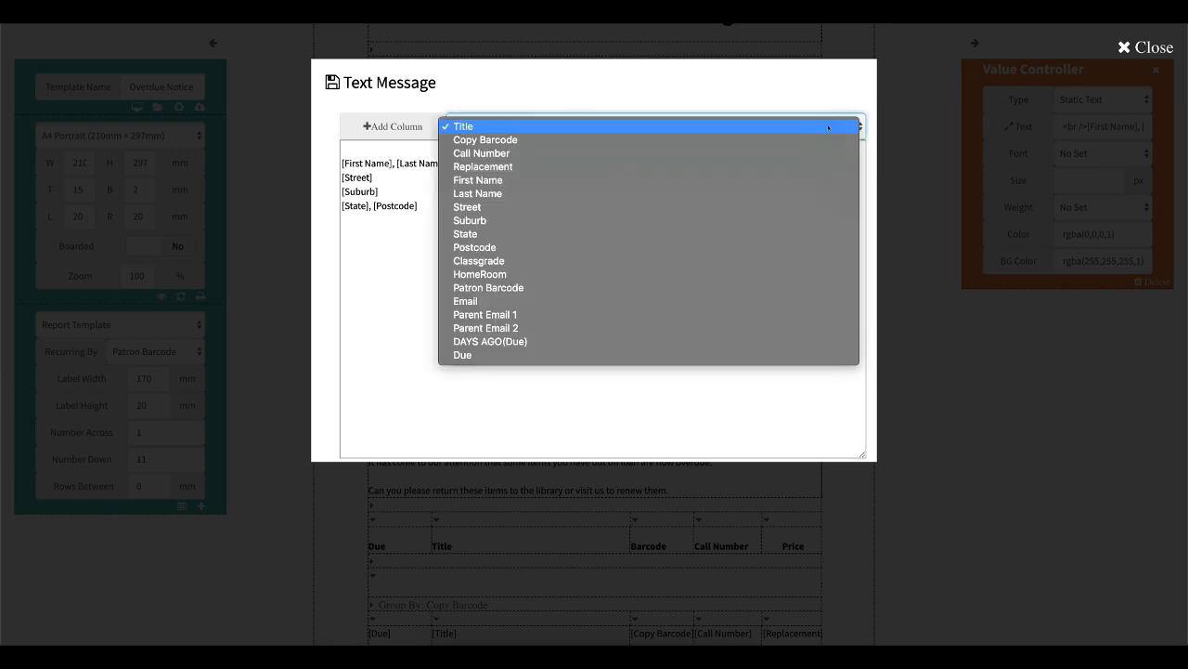
click(770, 166)
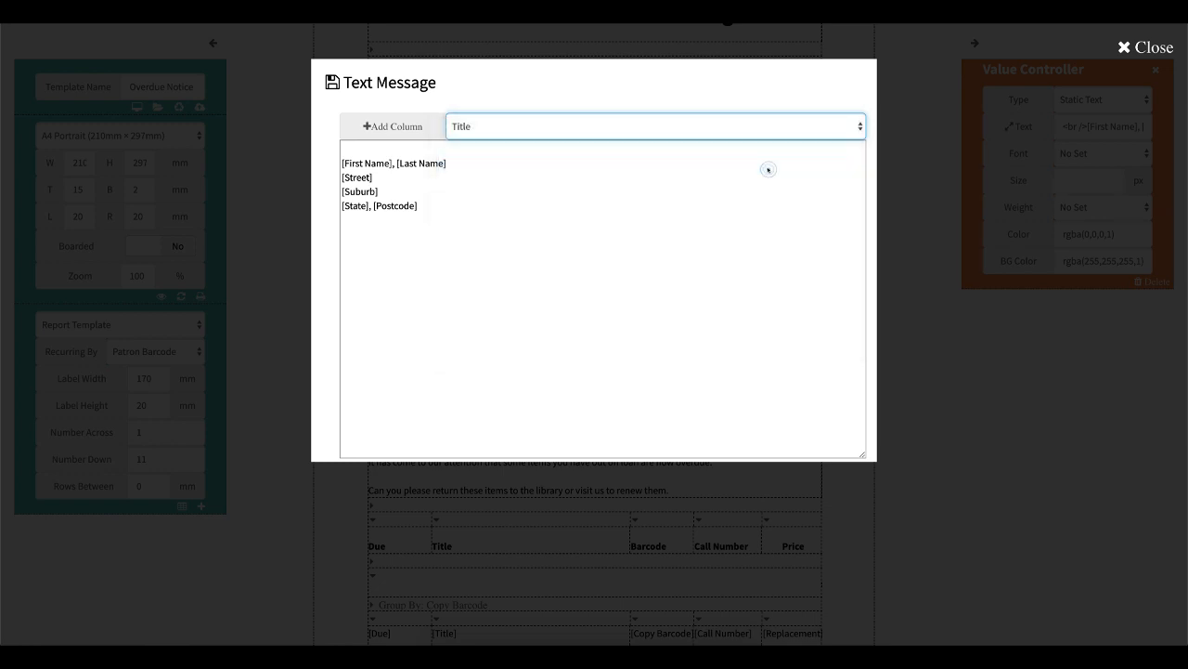
click(348, 147)
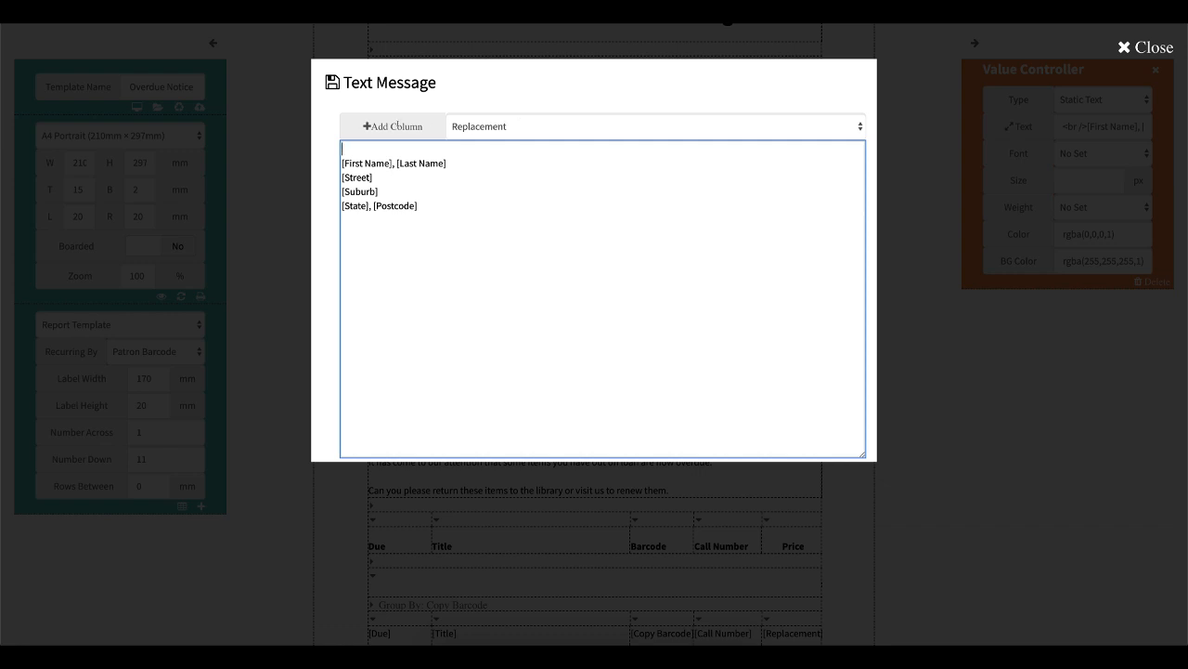
click(373, 122)
key(BackSpace)
key(BackSpace)
key(BackSpace)
key(BackSpace)
key(BackSpace)
key(BackSpace)
key(BackSpace)
key(BackSpace)
key(BackSpace)
key(BackSpace)
key(BackSpace)
drag(448, 163, 343, 162)
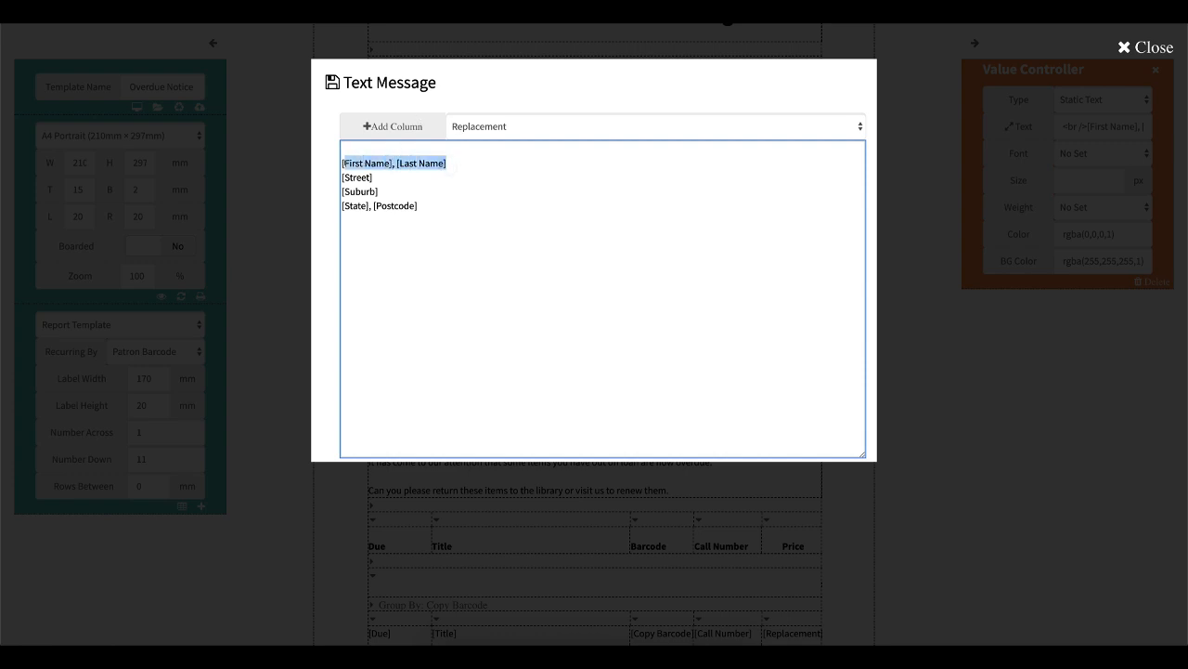
key(BackSpace)
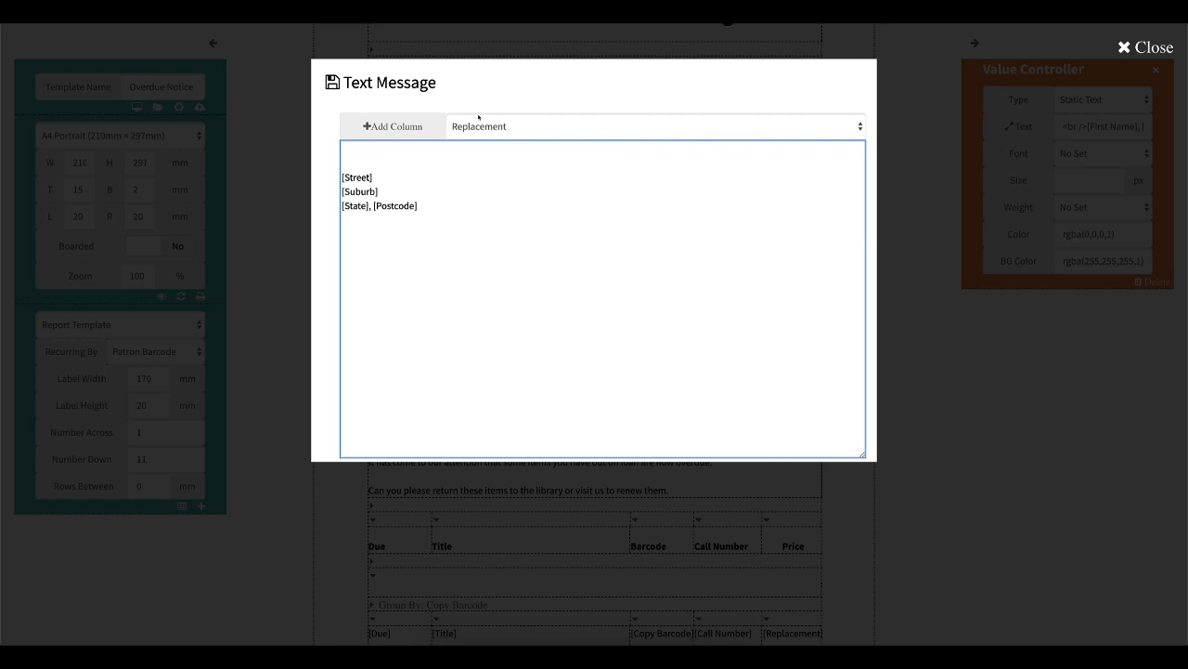
- Enter Parent/Guardian as the address block's first line and close the text editor
click(501, 125)
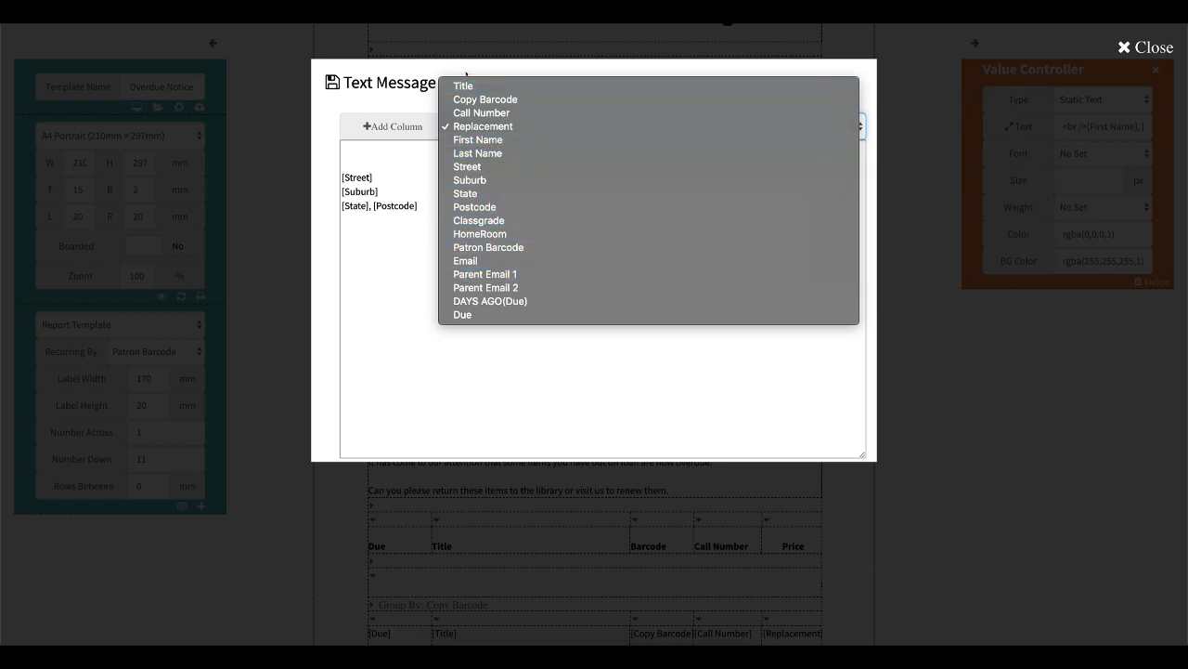
click(389, 163)
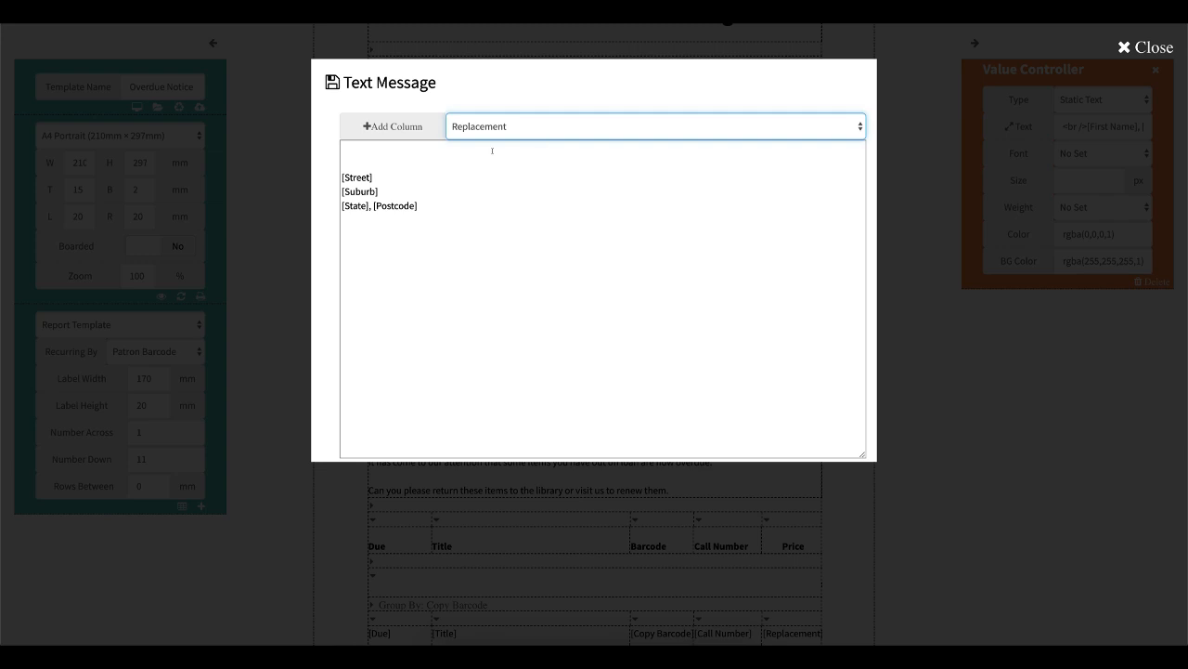
click(349, 156)
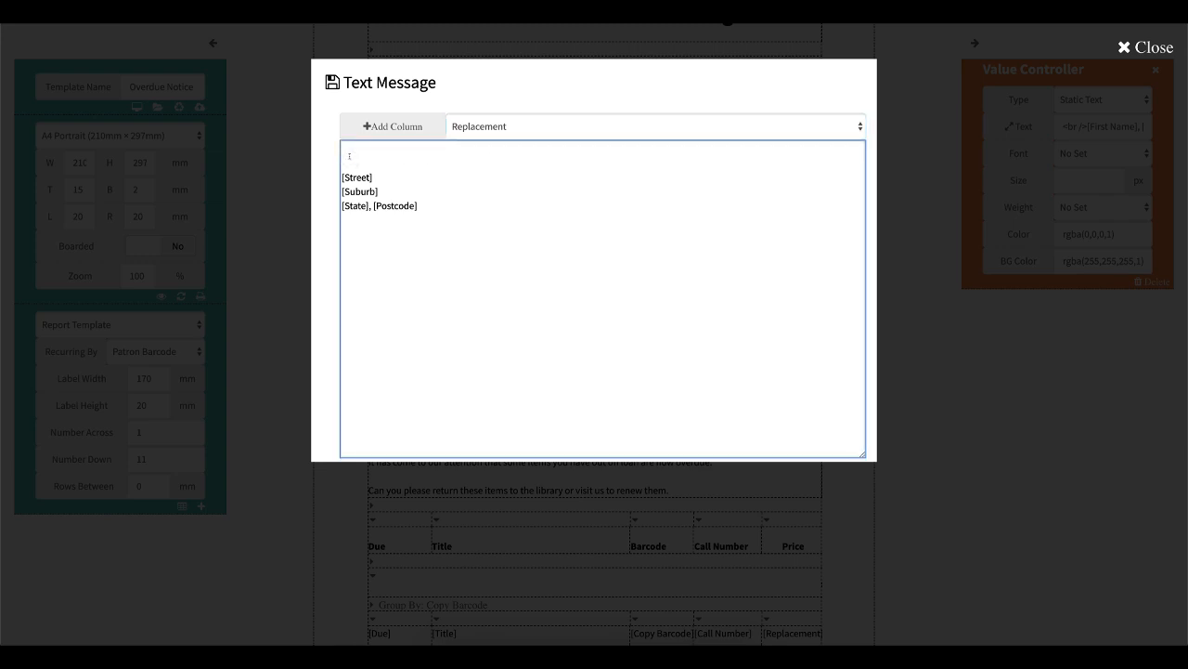
text(Parent/Guardian)
click(328, 85)
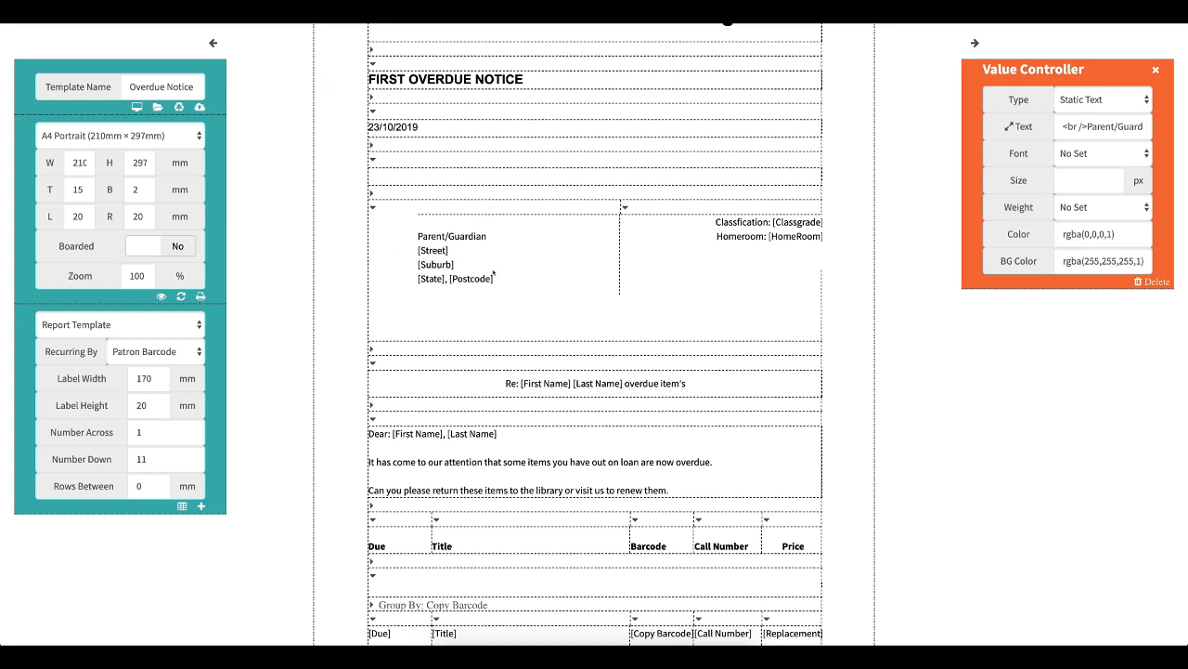
- Remove [Last Name] from the greeting so it reads Dear: [First Name],
scroll(493, 272, up, 1)
scroll(493, 272, down, 3)
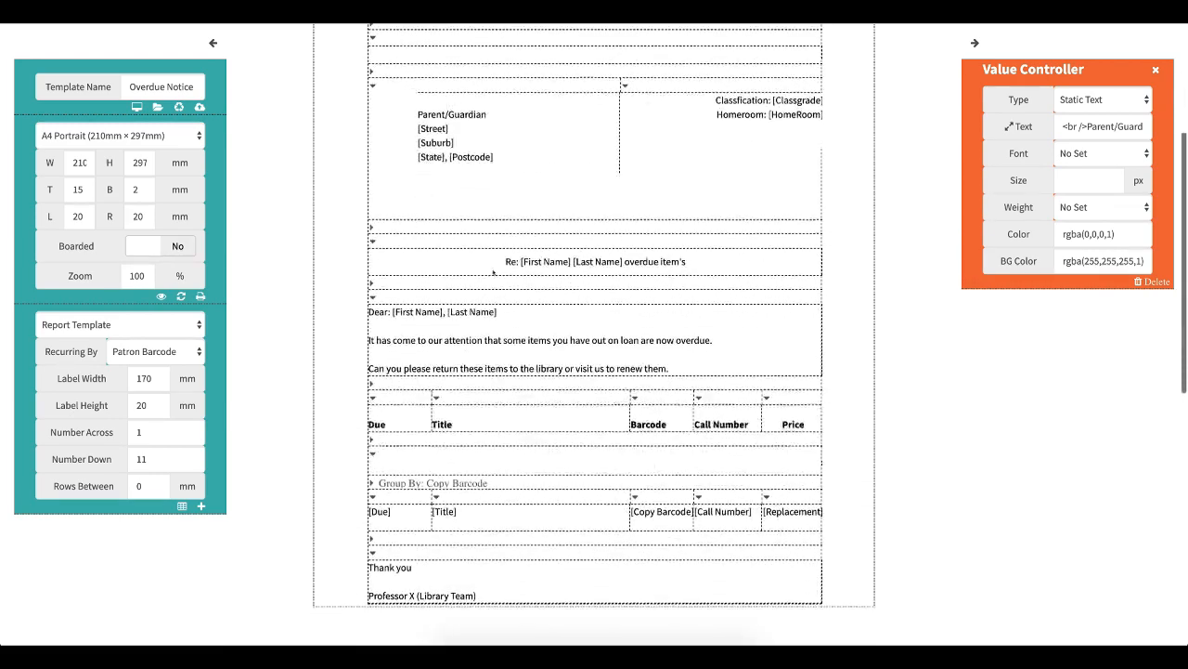
scroll(493, 272, down, 2)
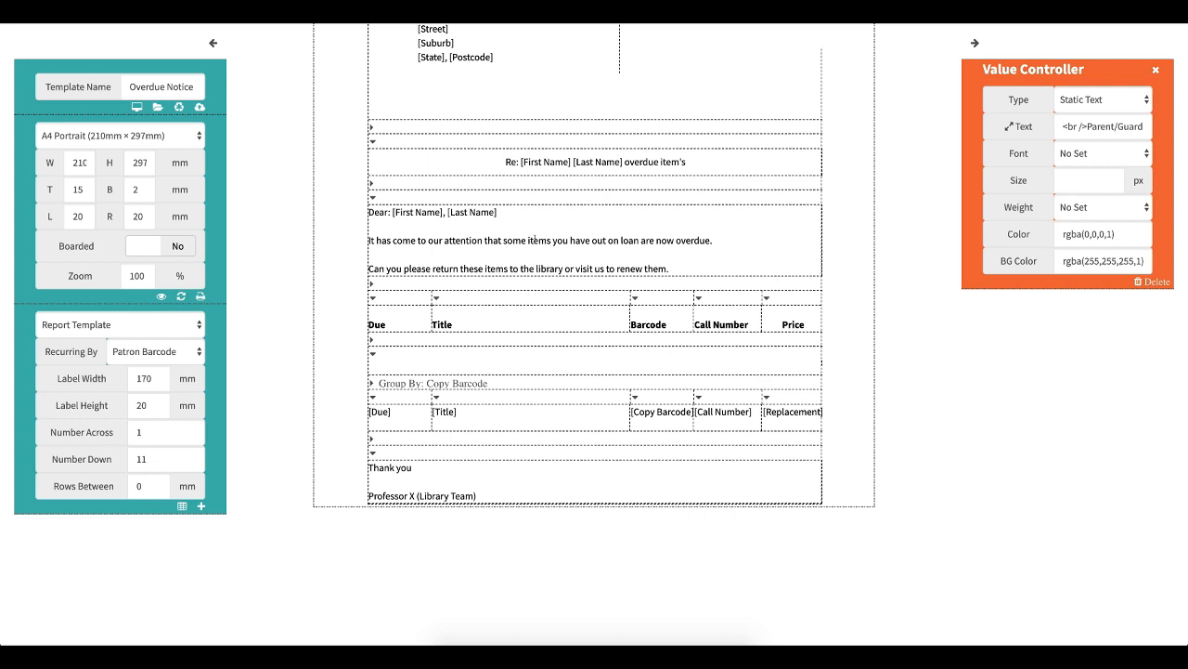
click(534, 239)
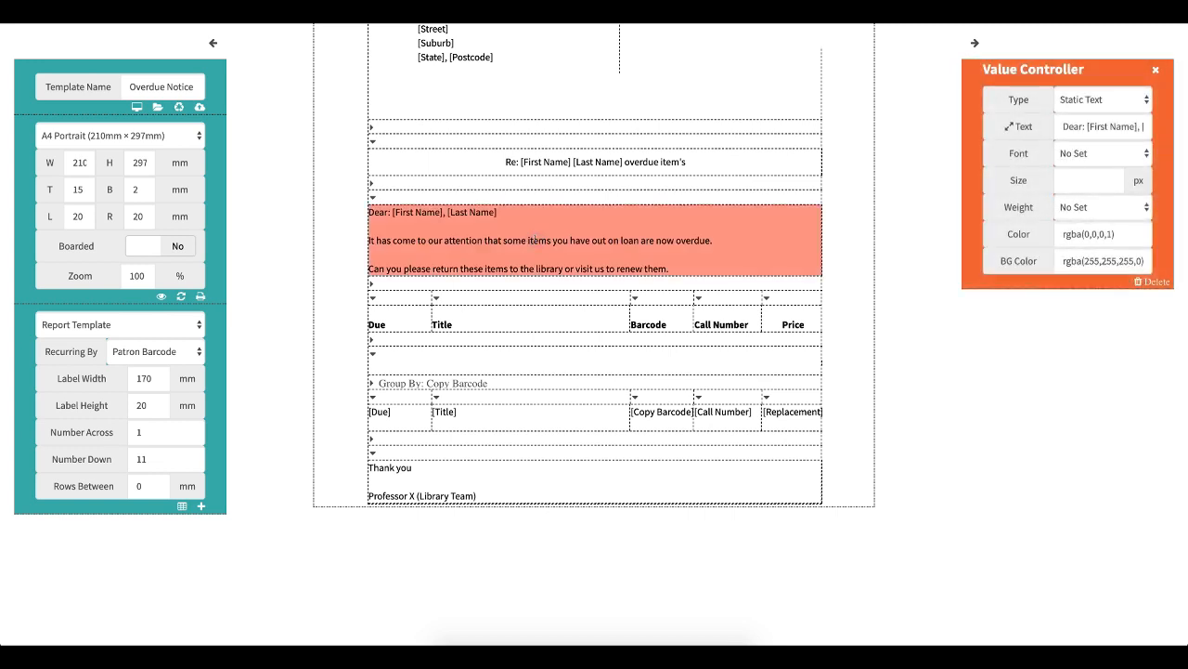
click(1007, 127)
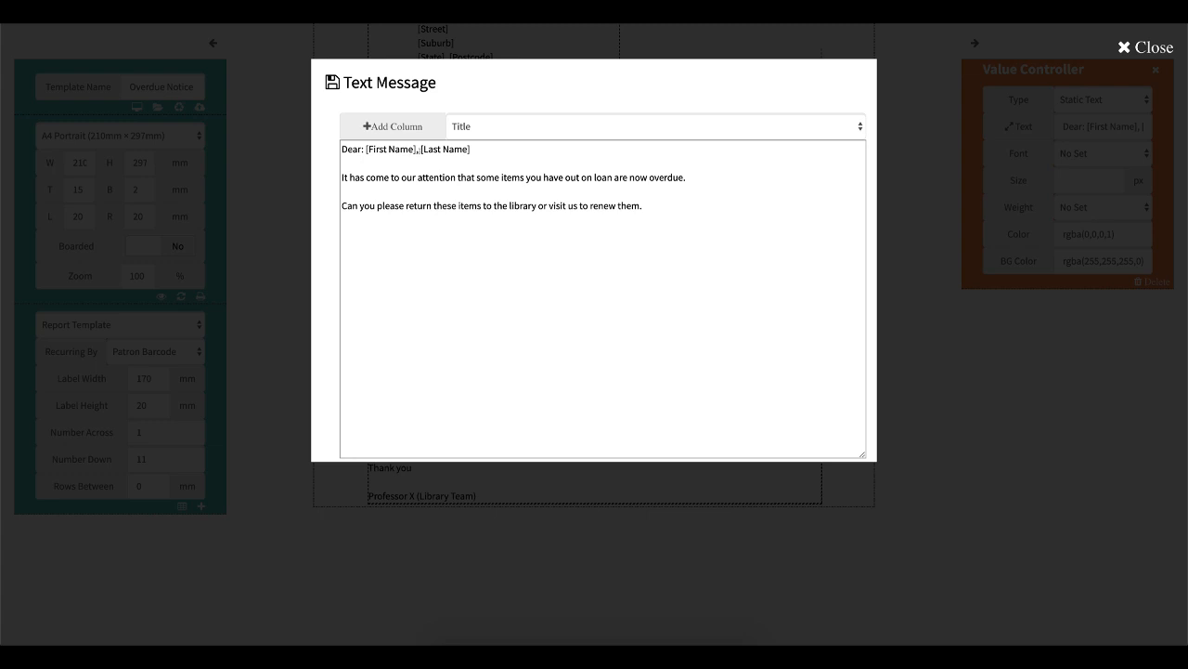
click(419, 150)
key(BackSpace)
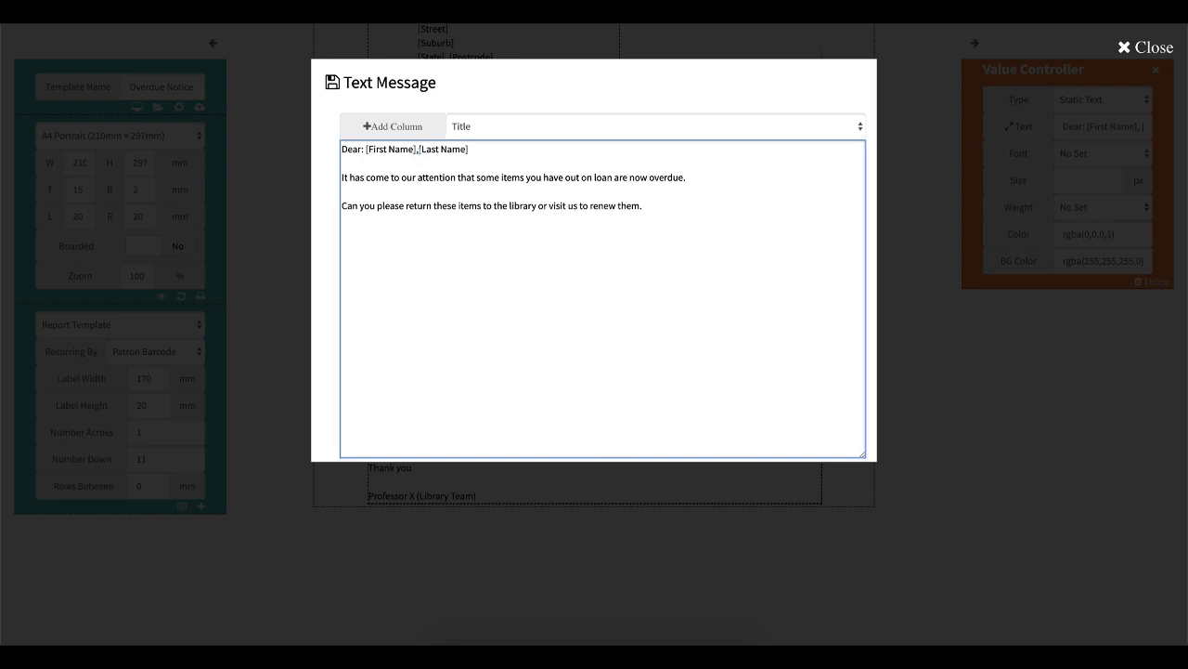
key(BackSpace)
text(,)
key(BackSpace)
key(BackSpace)
key(BackSpace)
key(BackSpace)
key(BackSpace)
key(BackSpace)
key(BackSpace)
key(BackSpace)
key(BackSpace)
key(BackSpace)
key(BackSpace)
key(BackSpace)
click(655, 204)
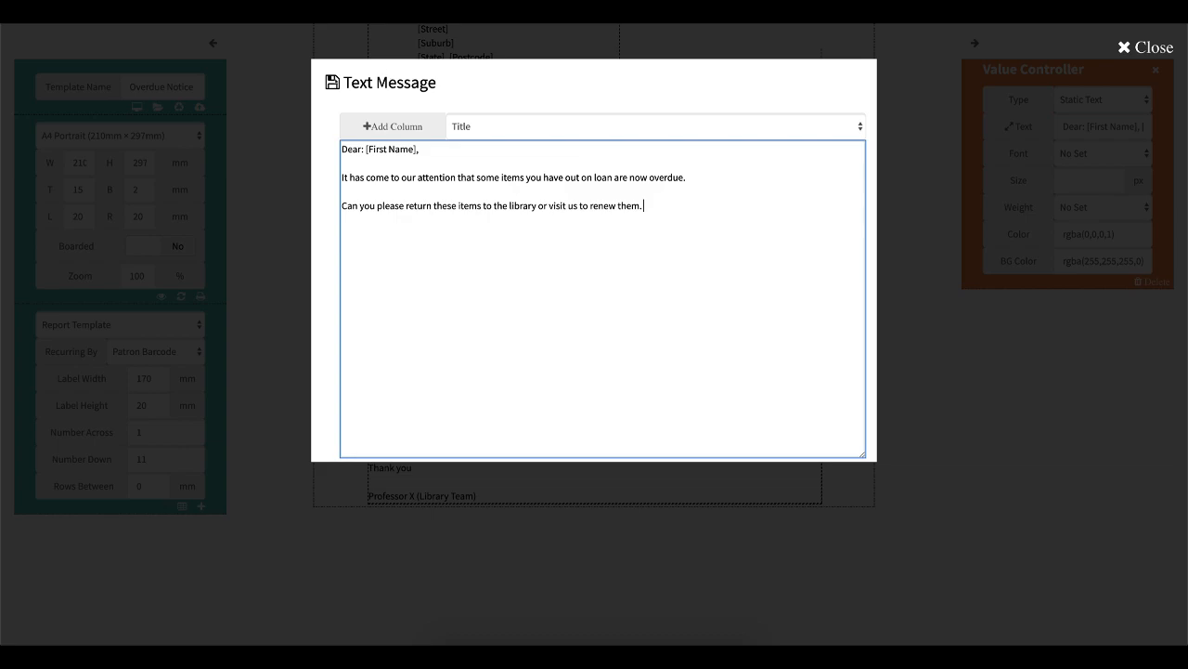
click(333, 84)
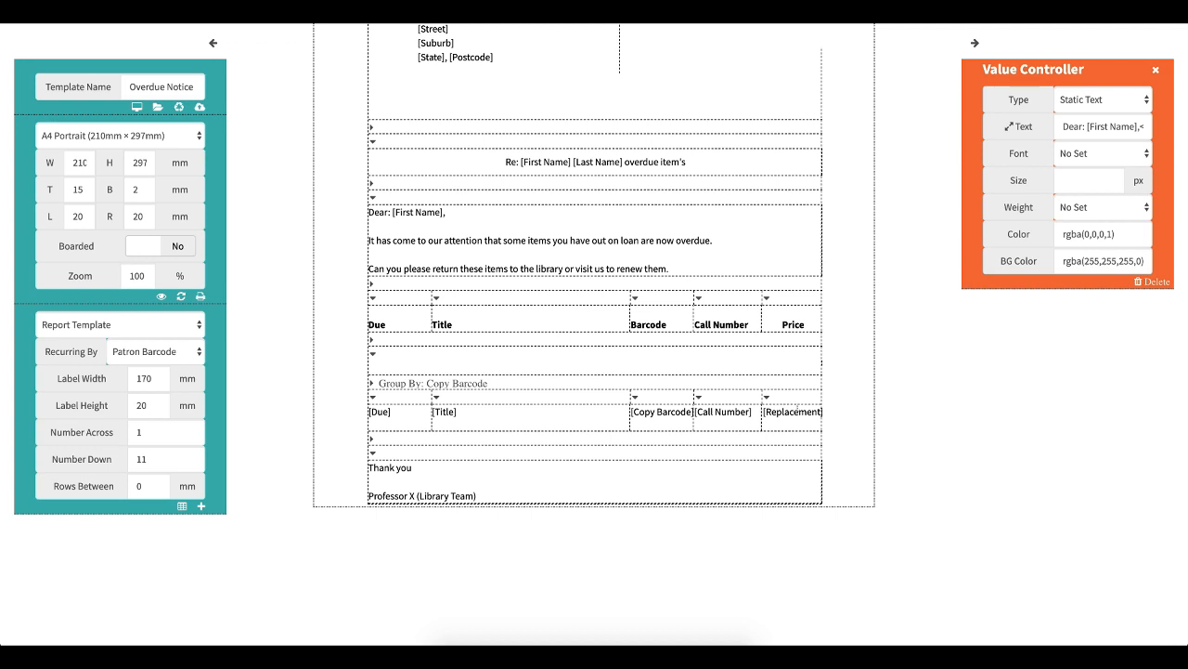
- Inspect the column setting of the [Replacement] cell in the item table
click(798, 410)
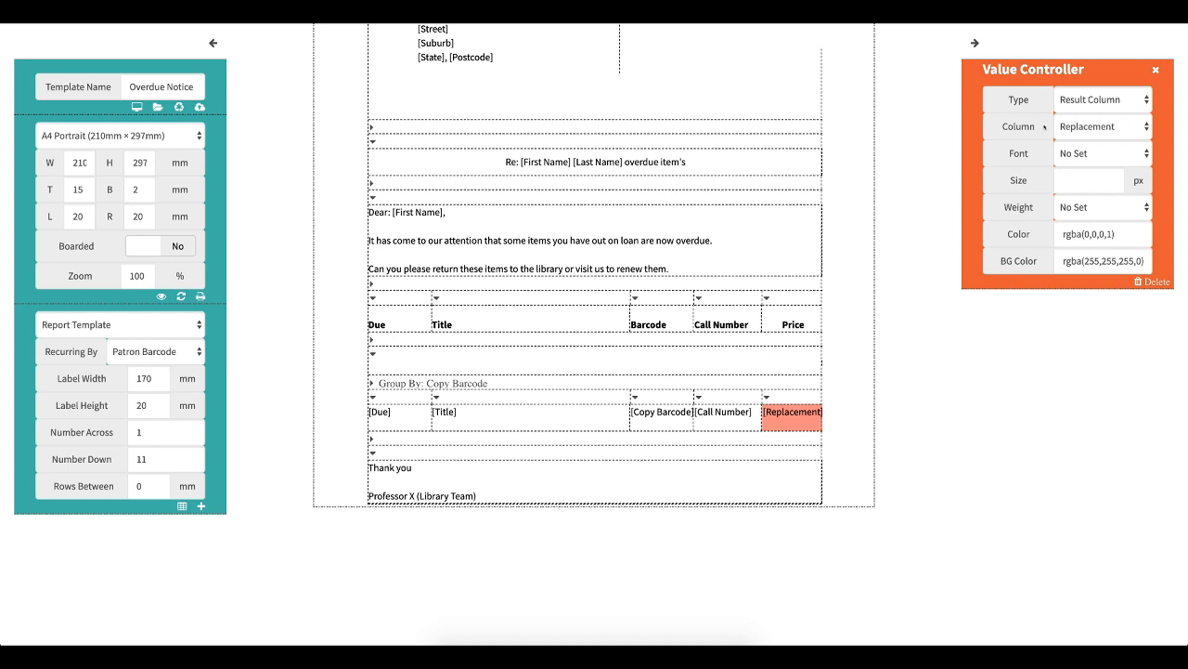
click(1134, 126)
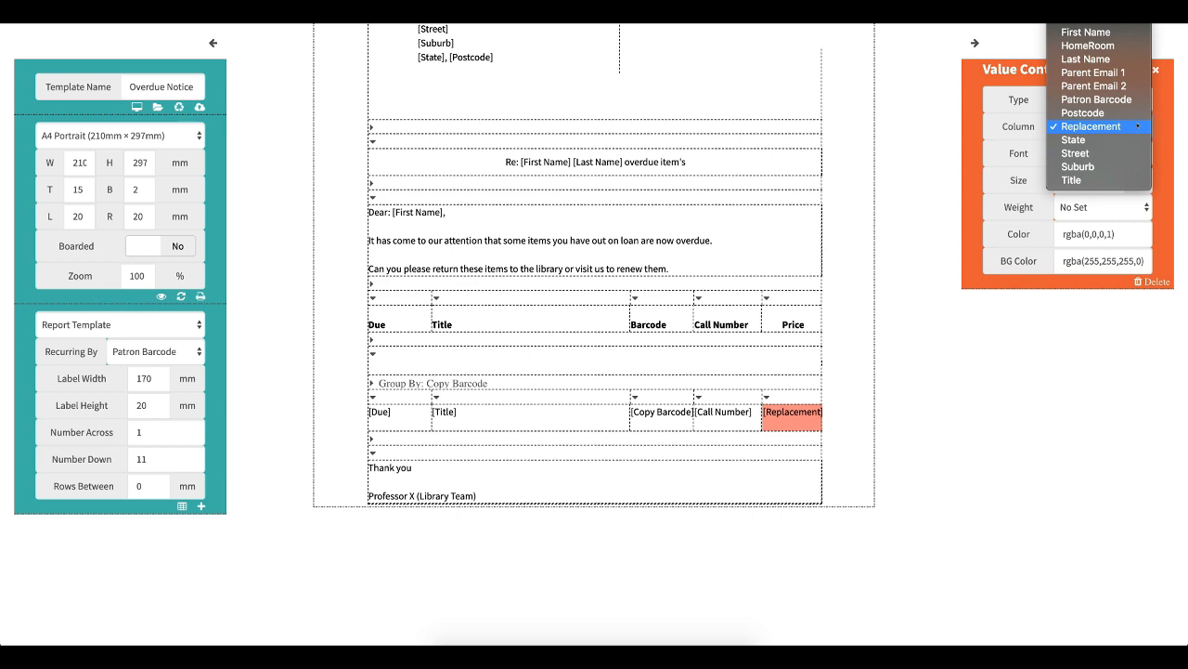
click(1138, 125)
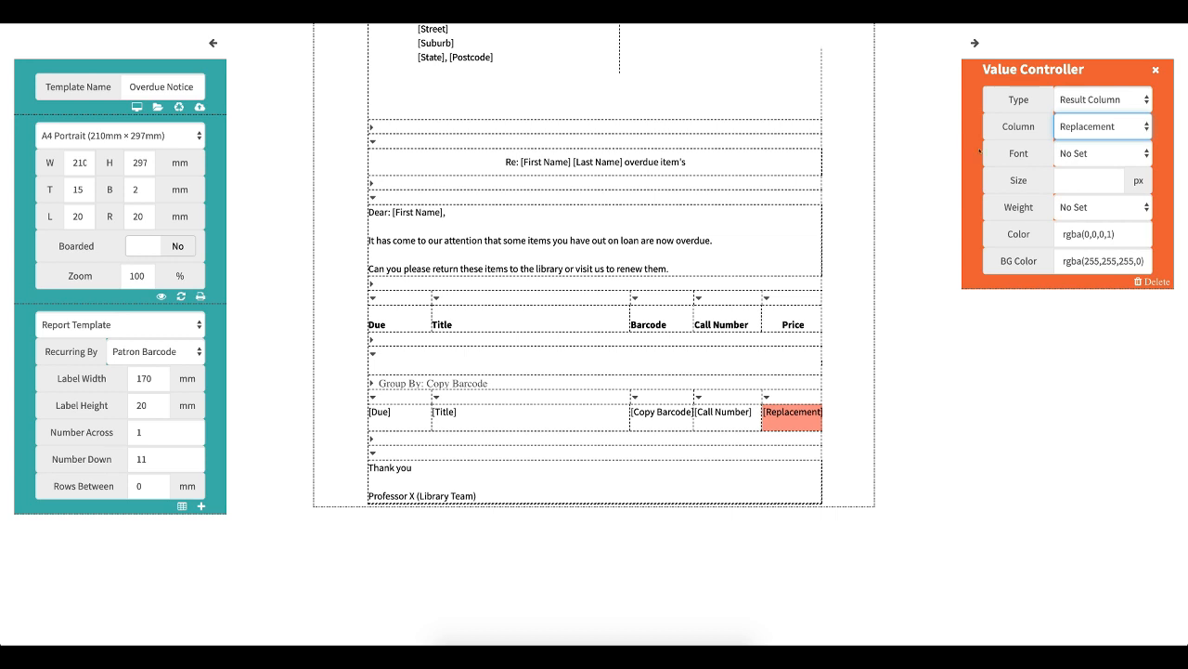
- Open the closing Thank you block's text to review it
click(489, 477)
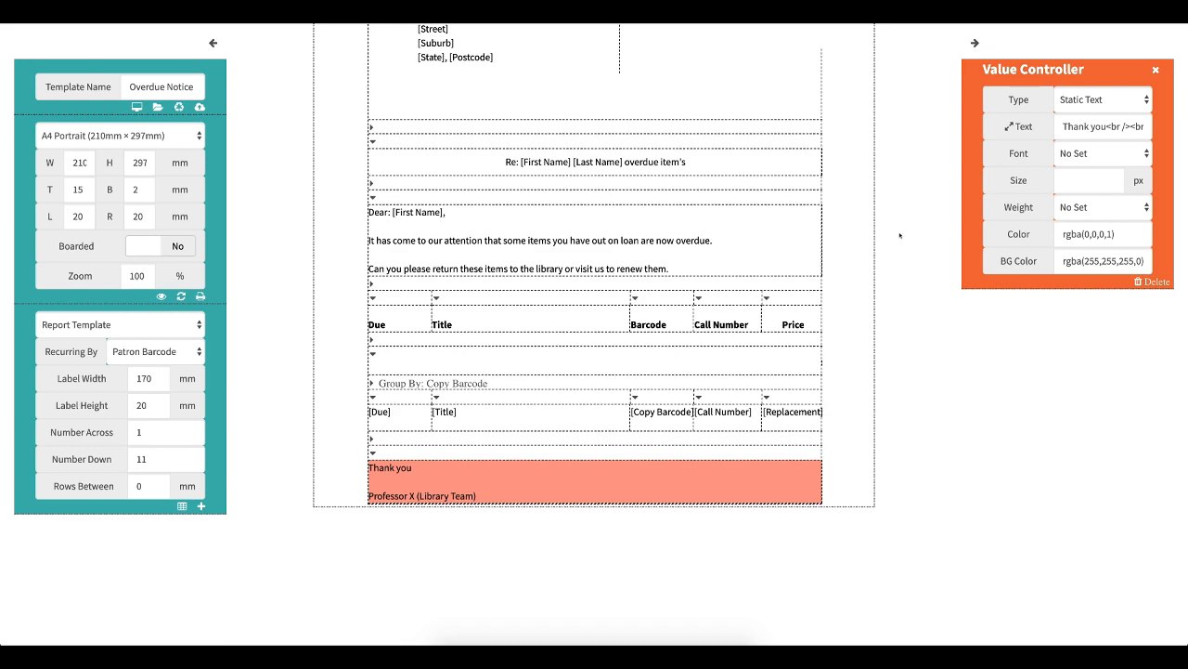
click(1008, 128)
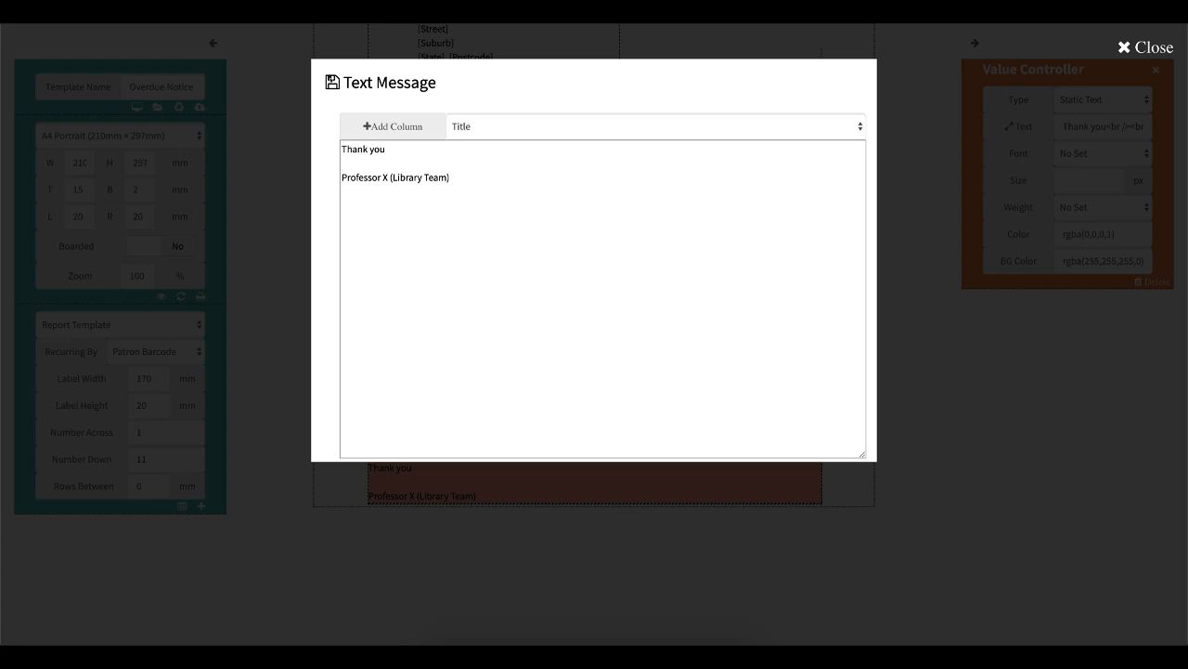
click(331, 82)
- Save the template to the cloud
scroll(504, 331, up, 5)
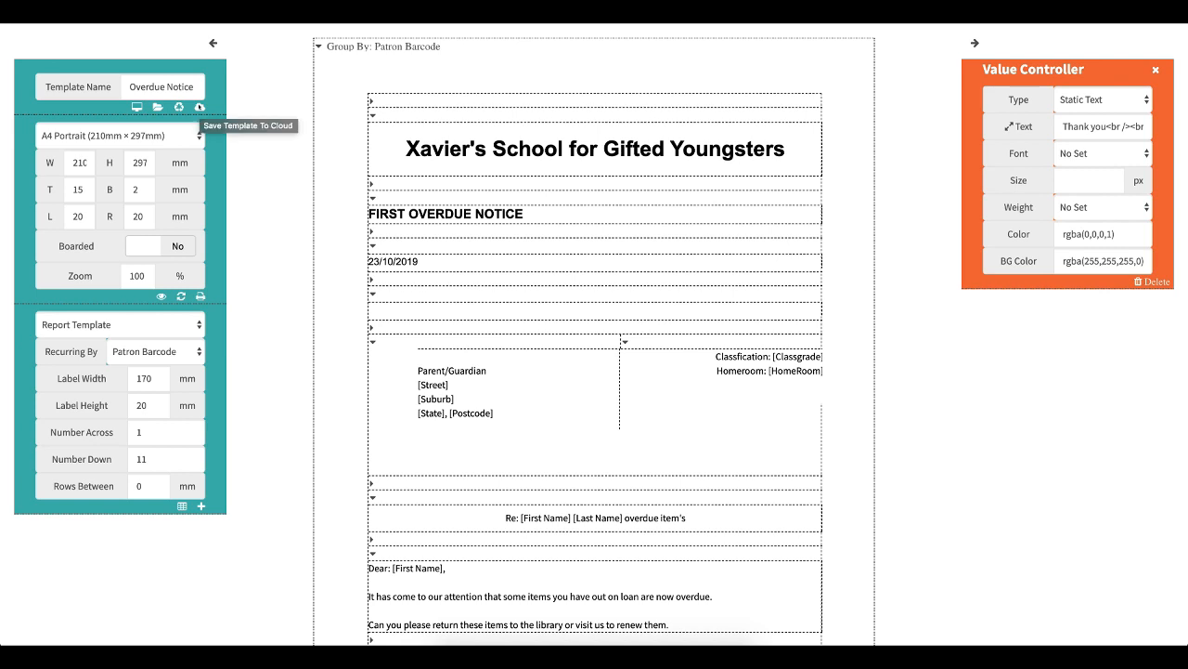
click(198, 107)
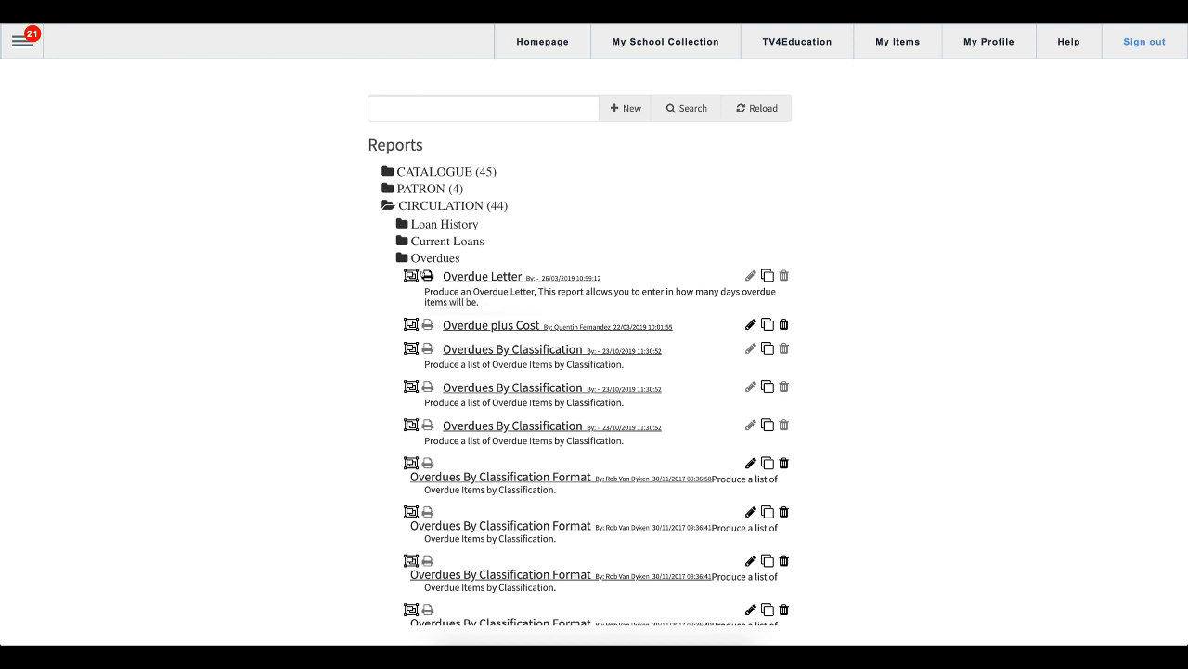
- Run the Overdue Letter report and set the Due condition to Before
click(426, 275)
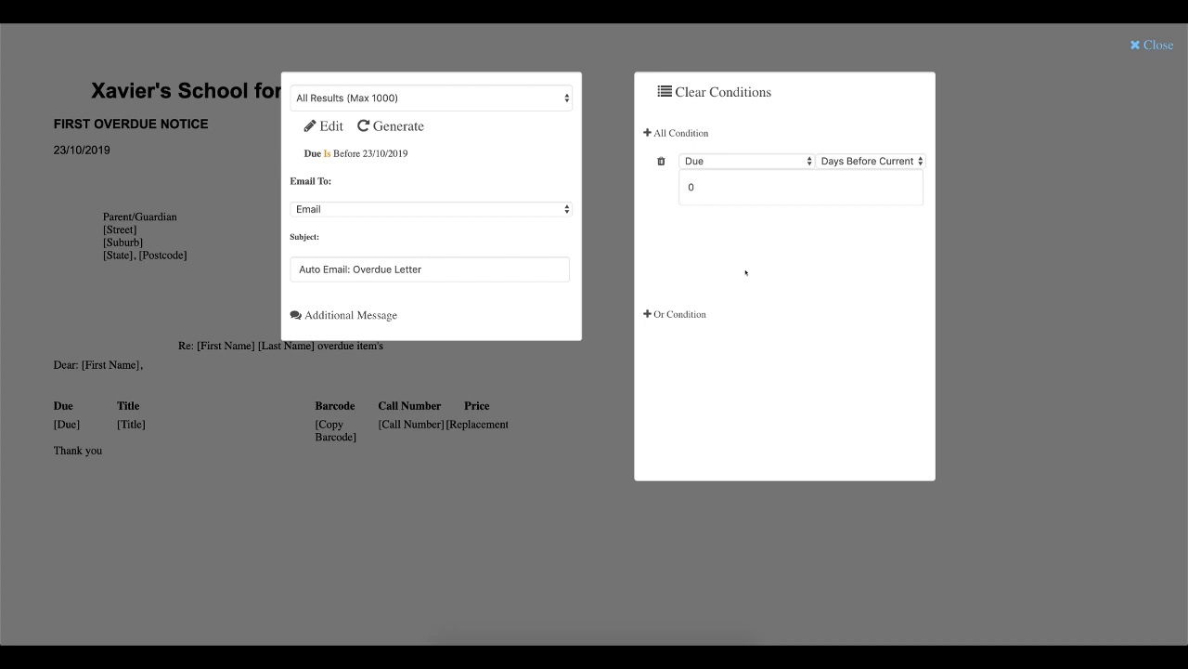
click(883, 163)
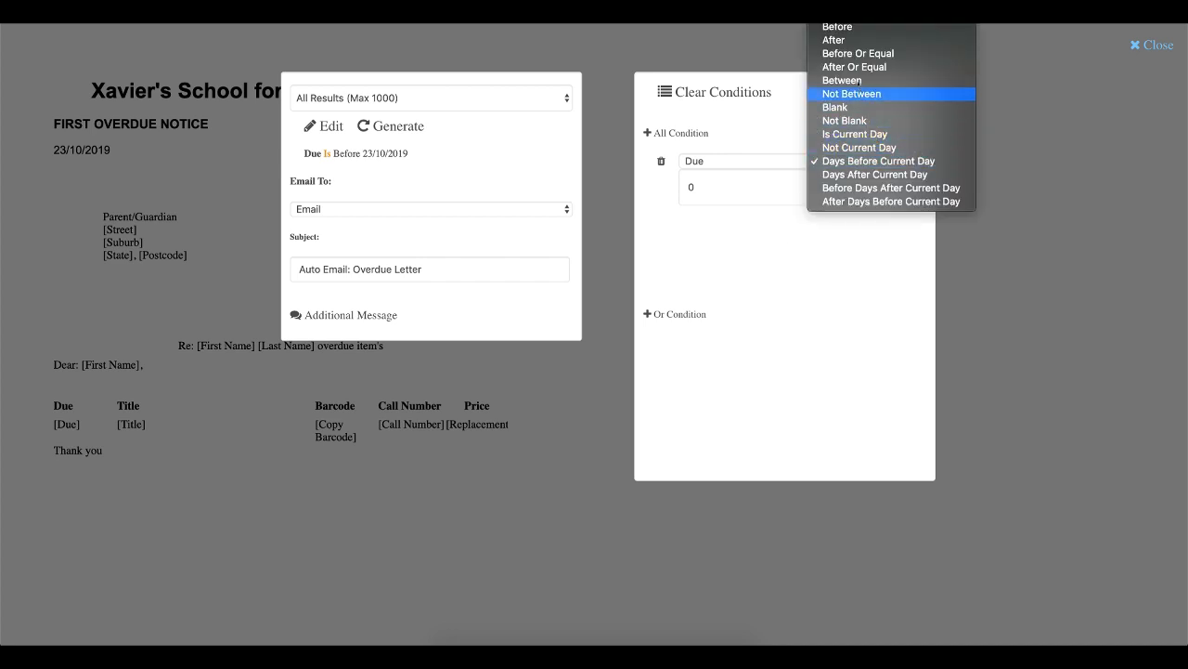
click(838, 28)
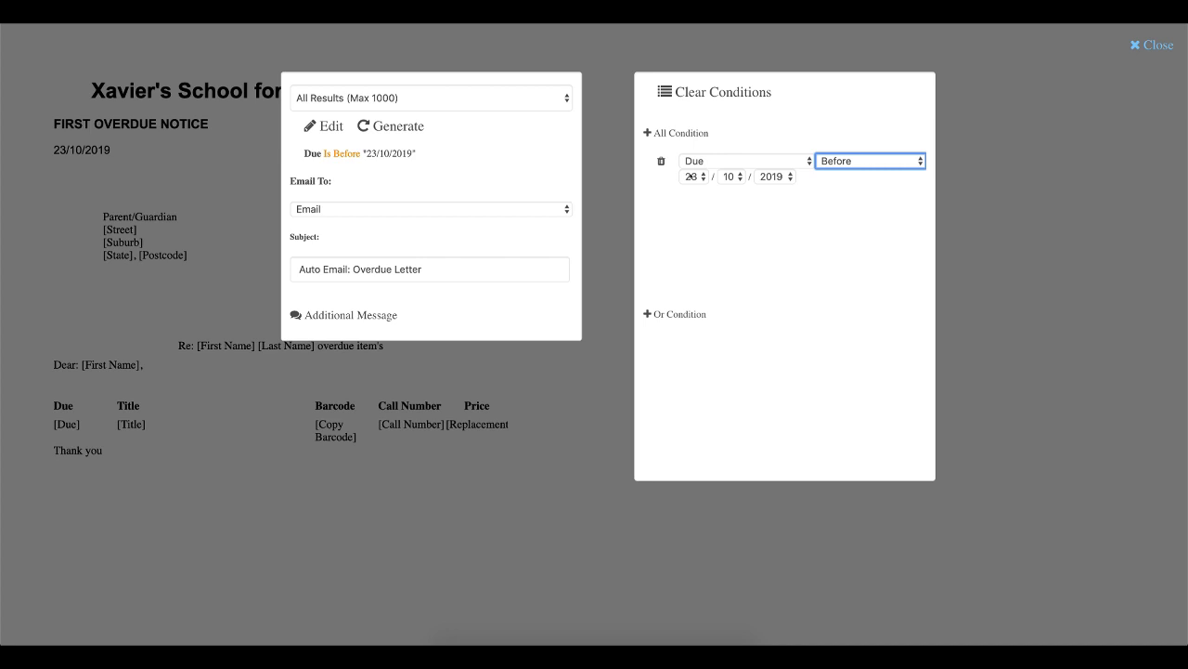
- Add a second All condition and set its field to HomeRoom
click(657, 133)
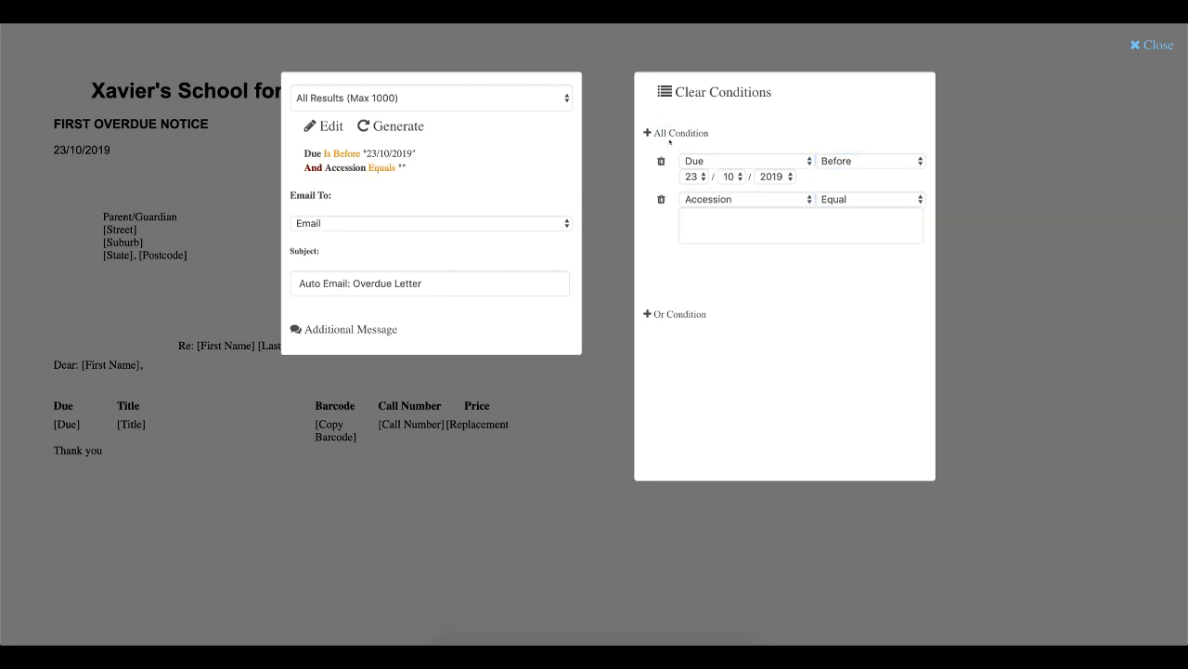
click(786, 197)
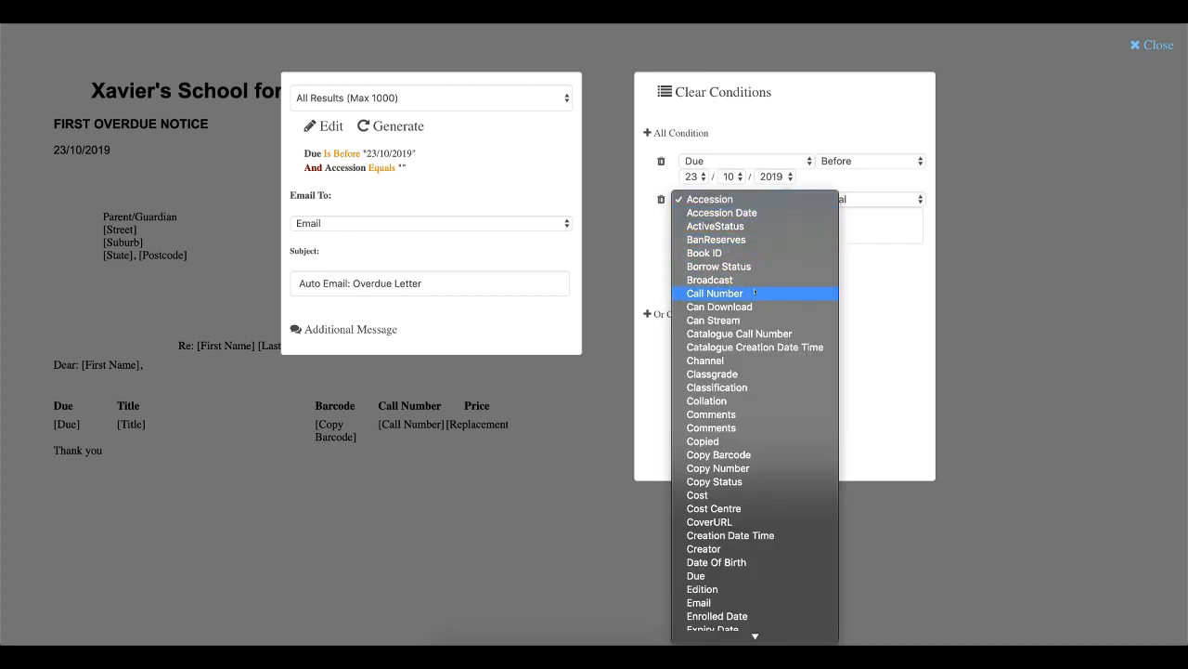
scroll(747, 375, down, 5)
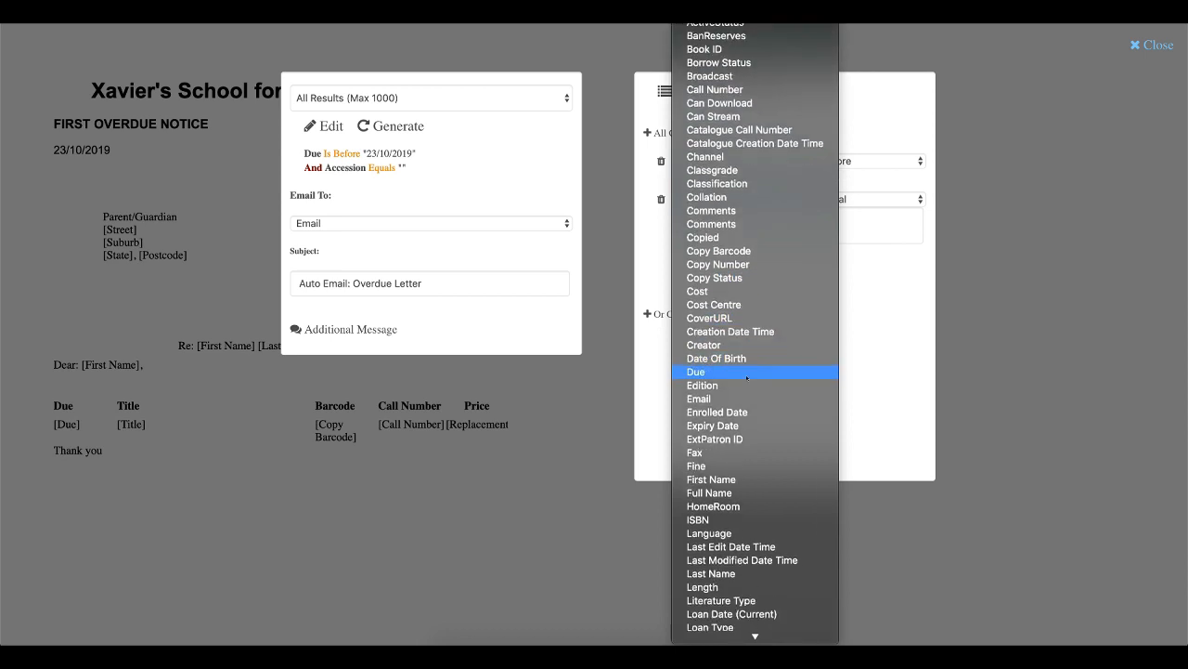
scroll(748, 376, down, 7)
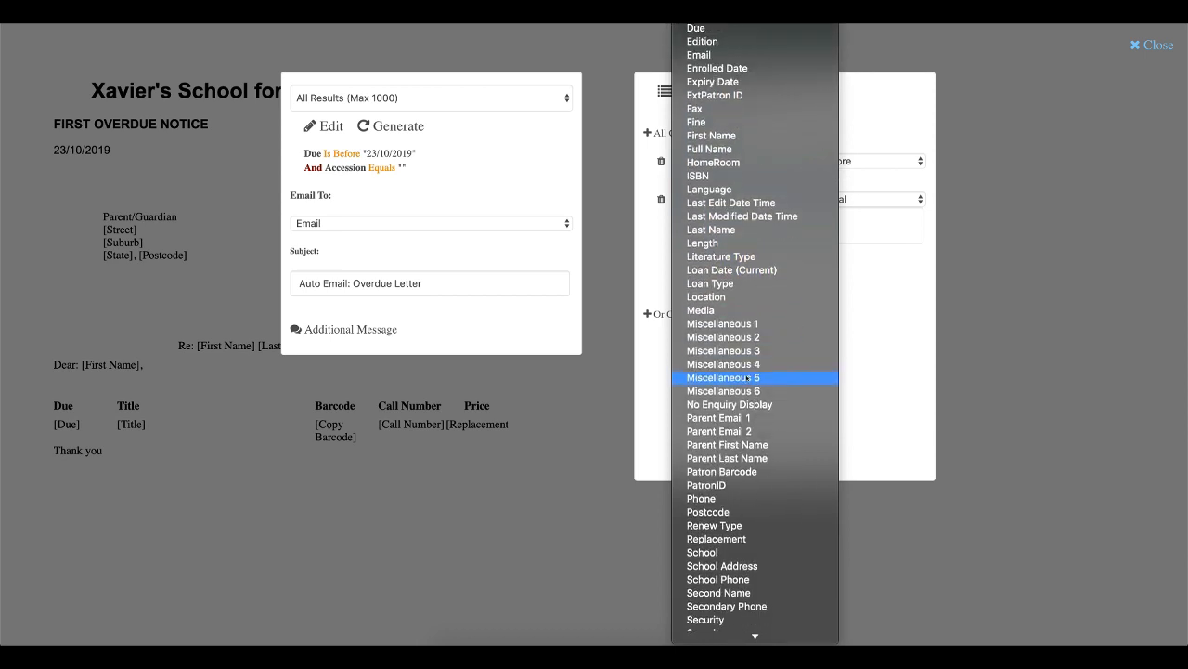
scroll(747, 379, down, 4)
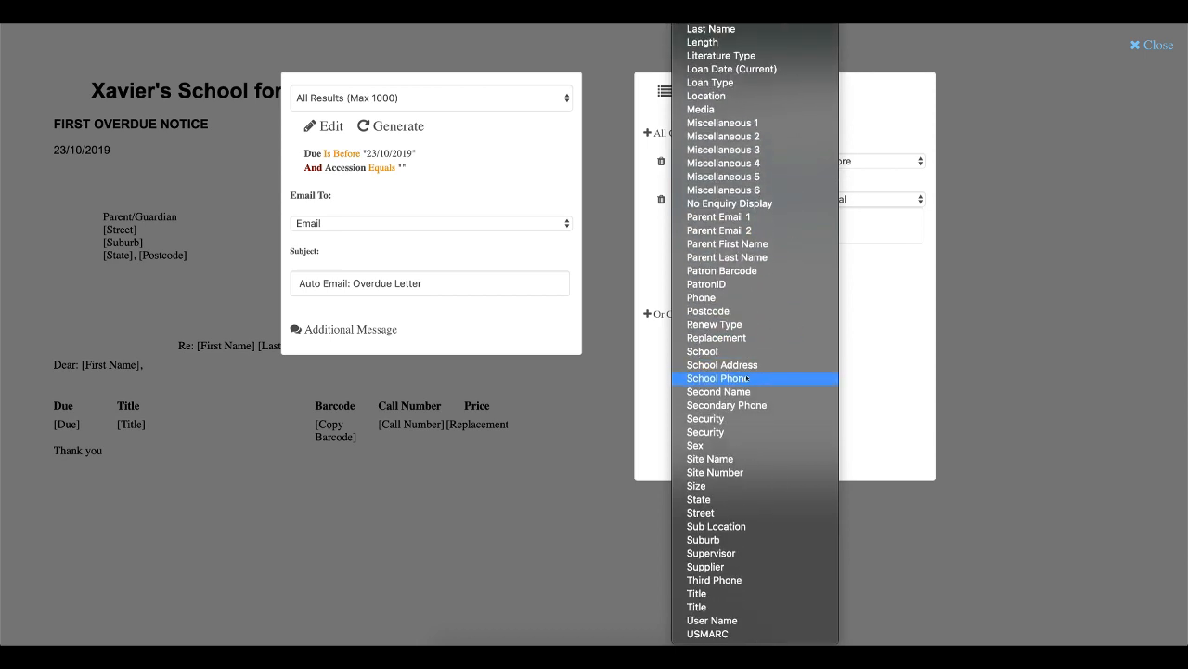
scroll(748, 379, up, 5)
scroll(747, 378, up, 2)
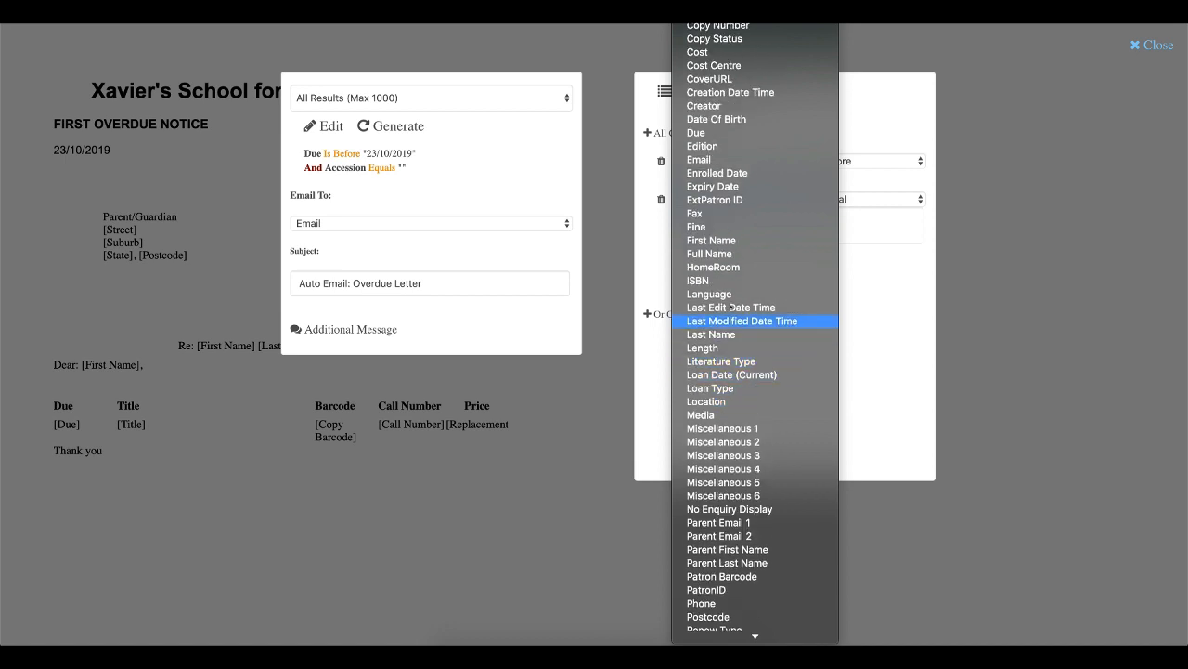
click(721, 268)
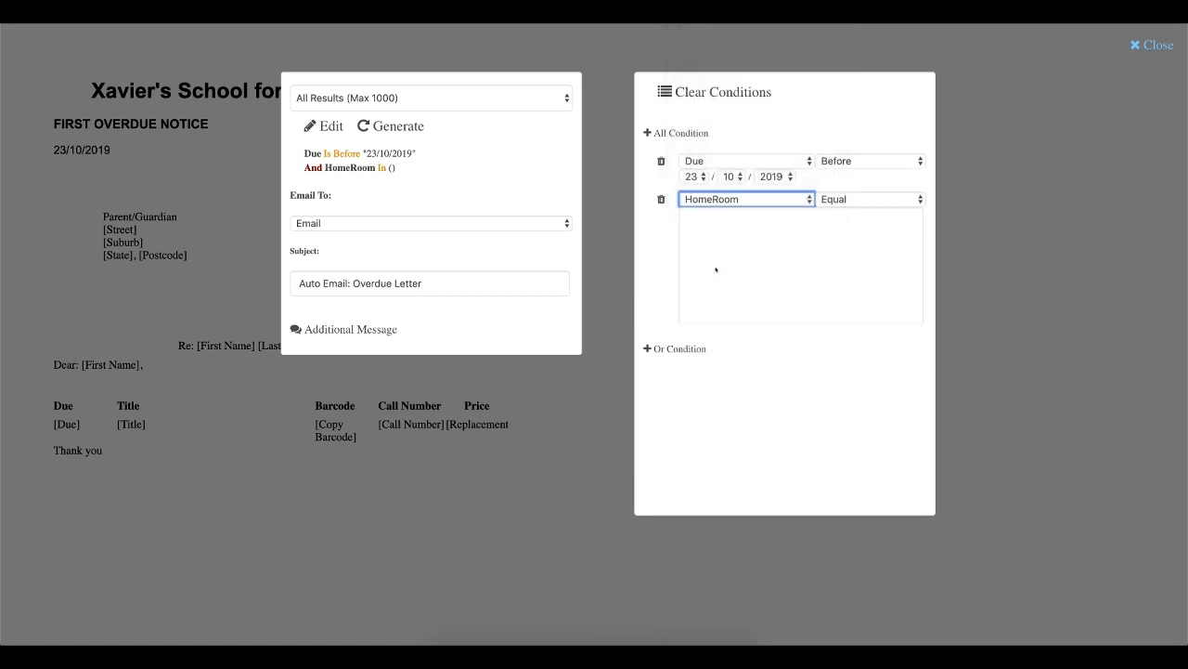
- Select homerooms 10a, 10F and 10ye as the HomeRoom condition's values
click(739, 248)
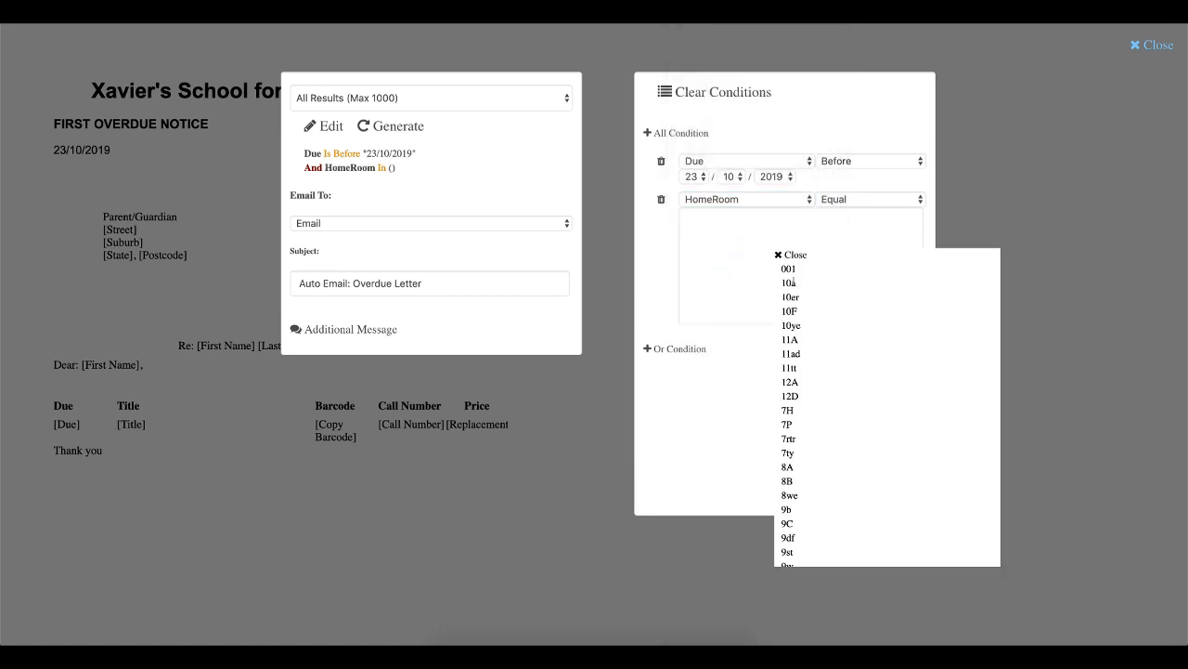
click(791, 283)
click(789, 311)
click(790, 325)
click(779, 254)
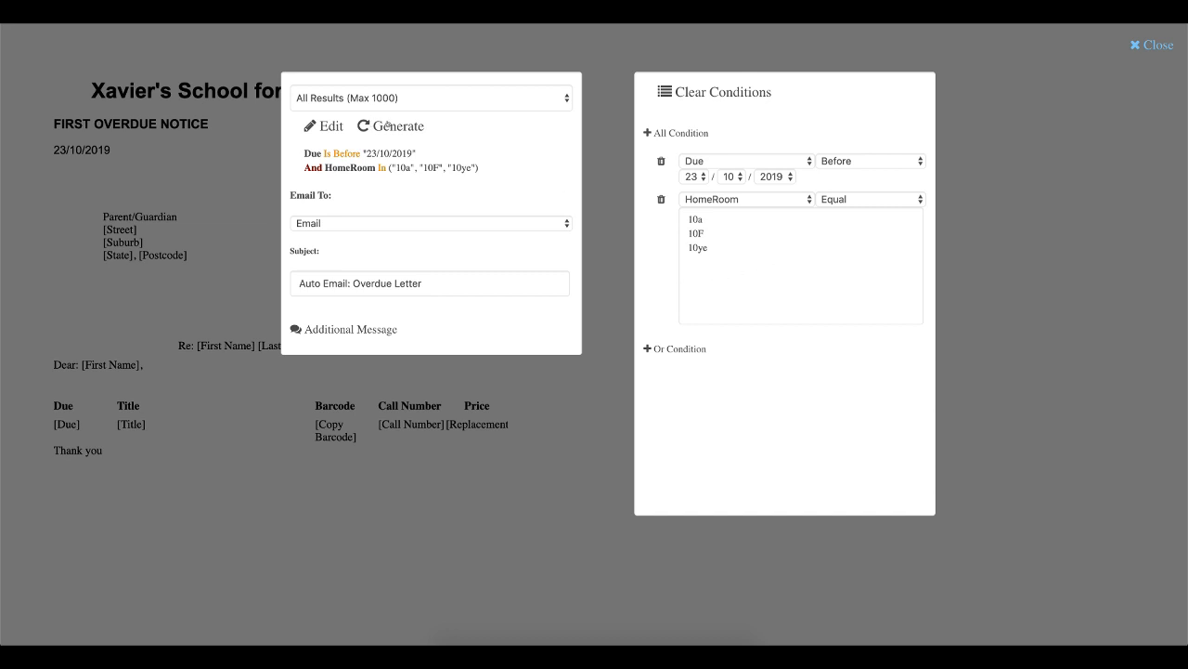
- Generate the filtered report and close the print preview to return to the print controls
click(389, 124)
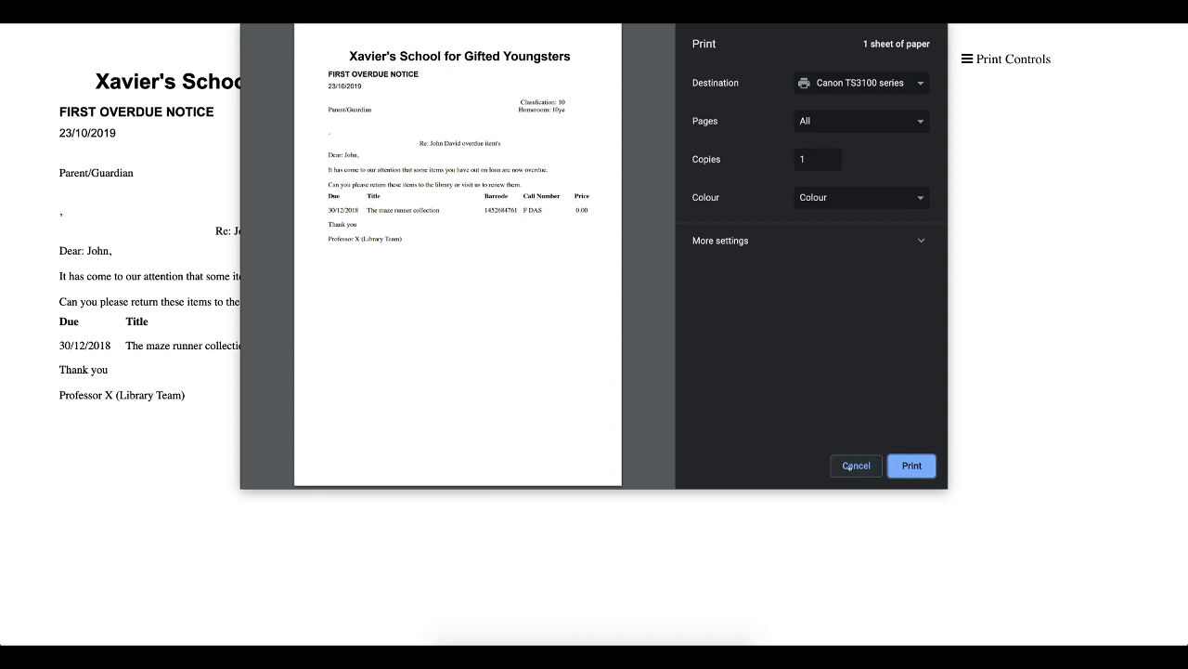
click(852, 467)
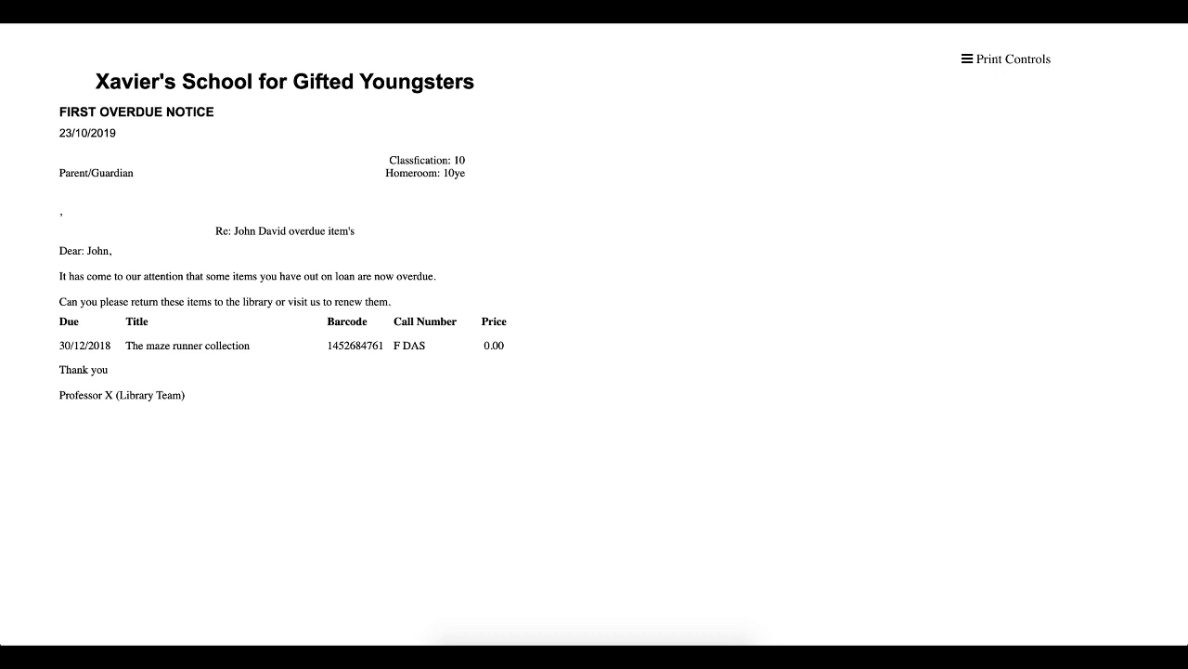
click(996, 61)
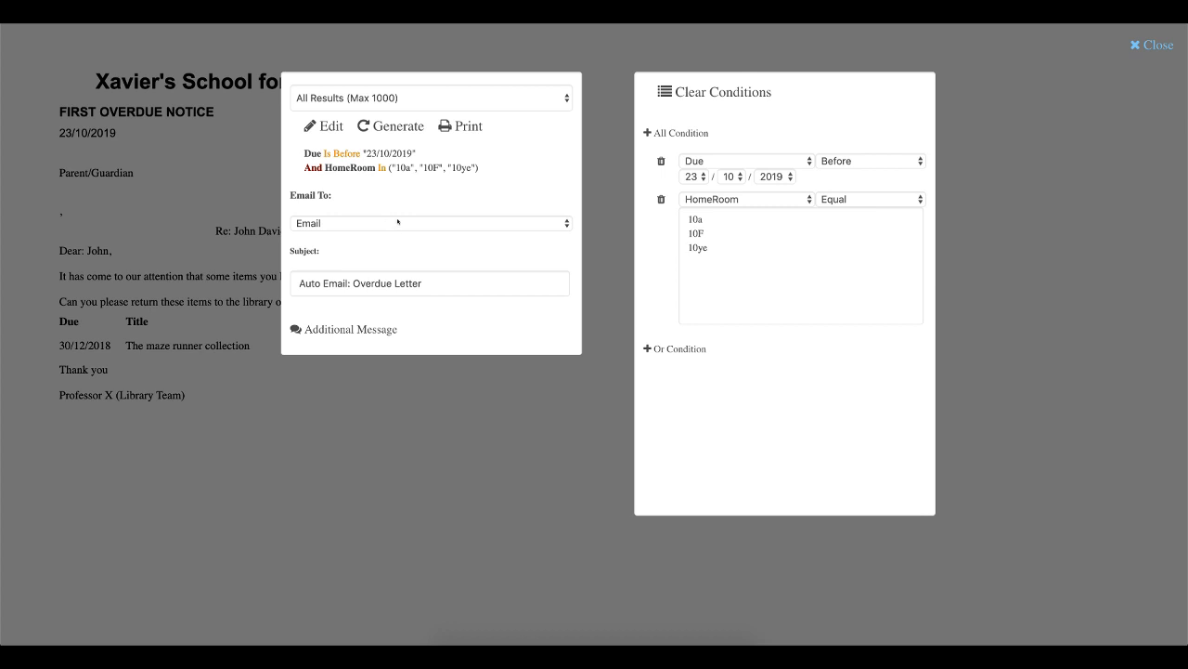
click(339, 223)
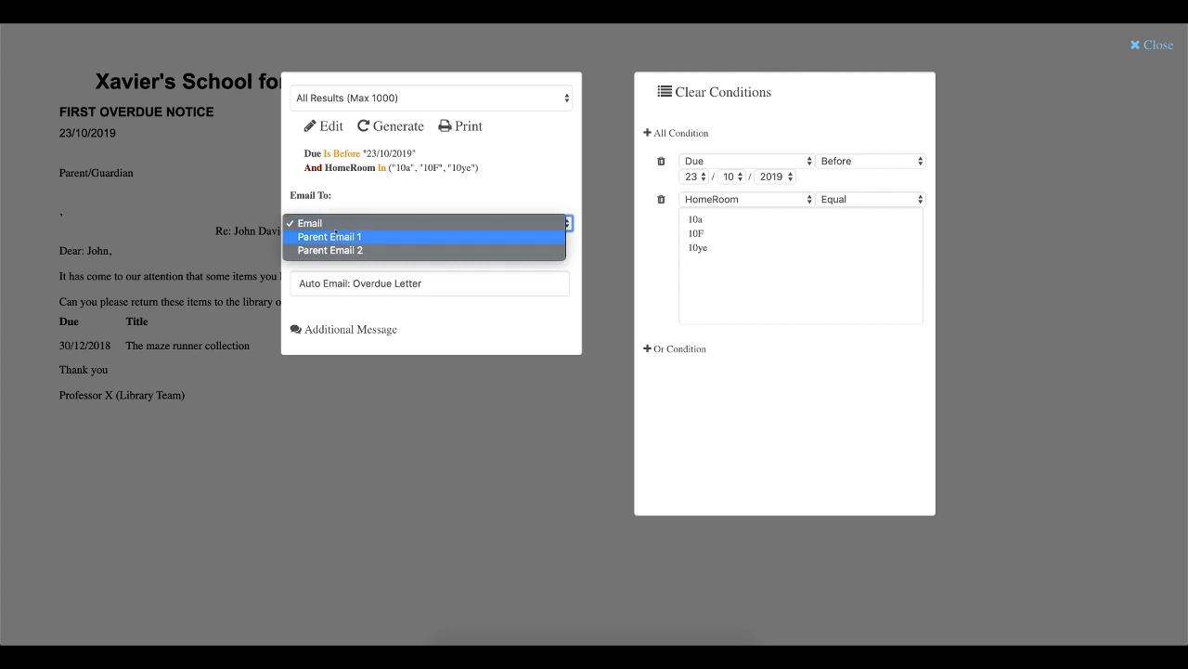
click(352, 237)
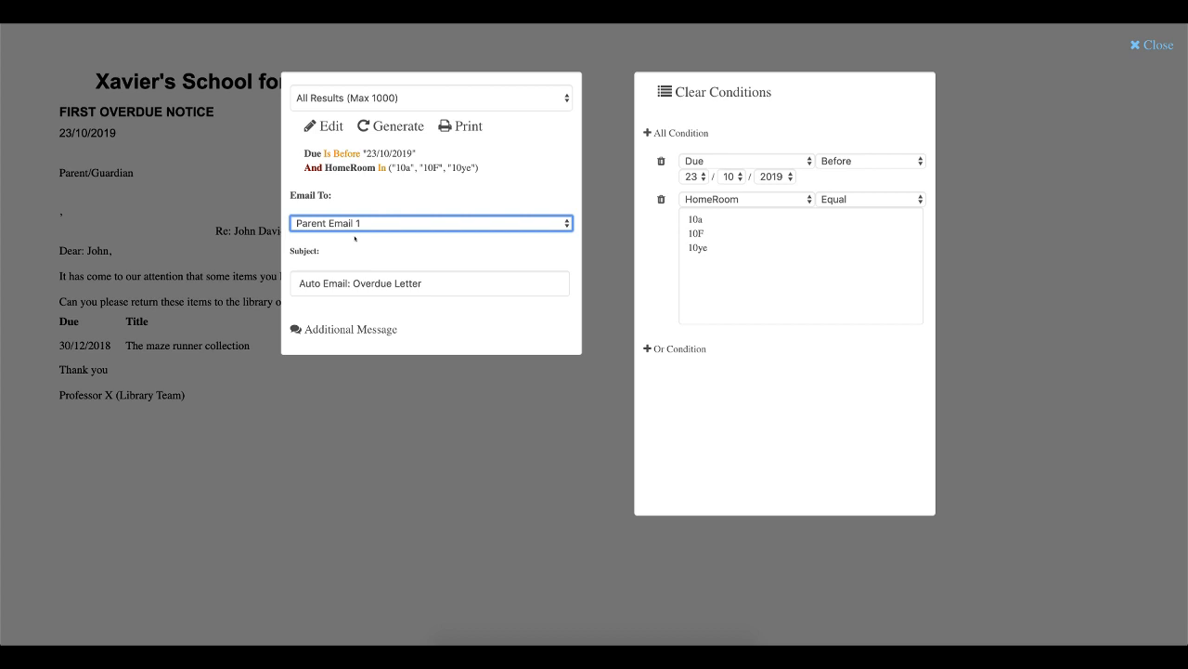
click(370, 223)
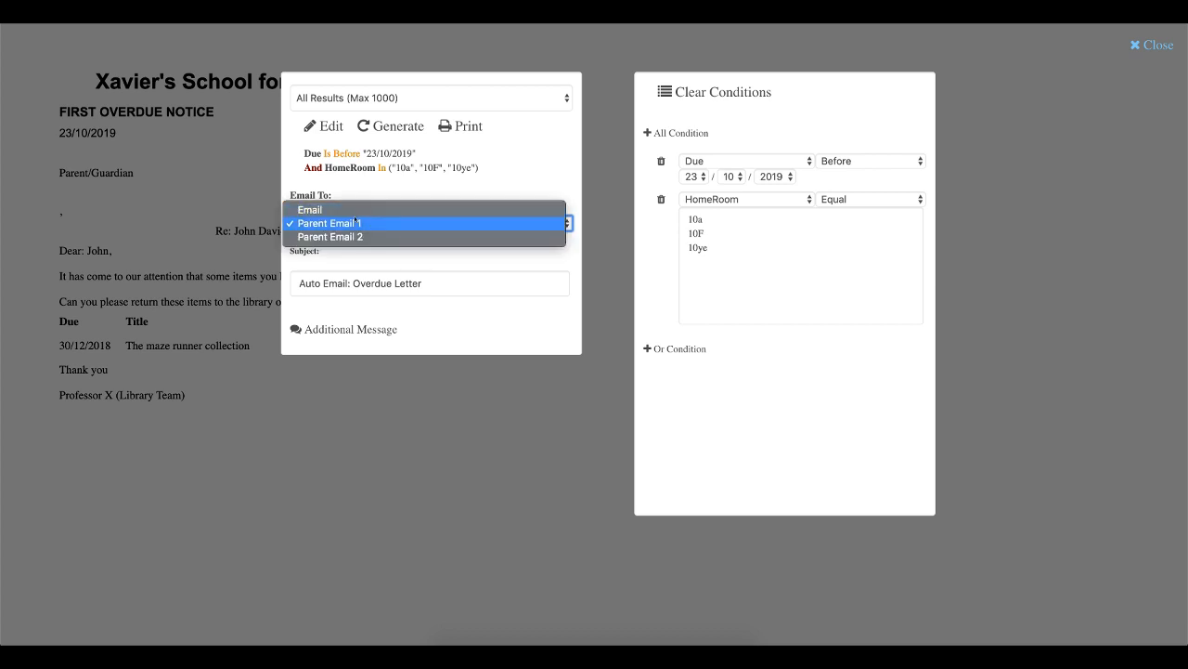
click(353, 209)
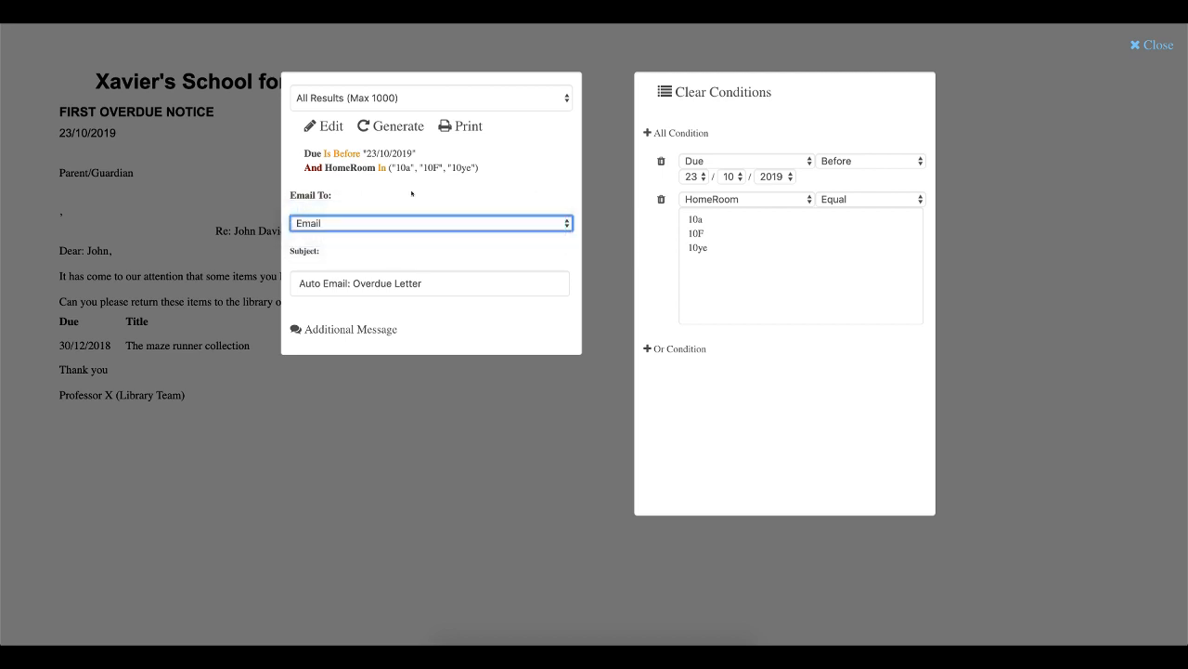
- Regenerate the report, confirming the prompt, and close the print preview to return to the email options
click(389, 123)
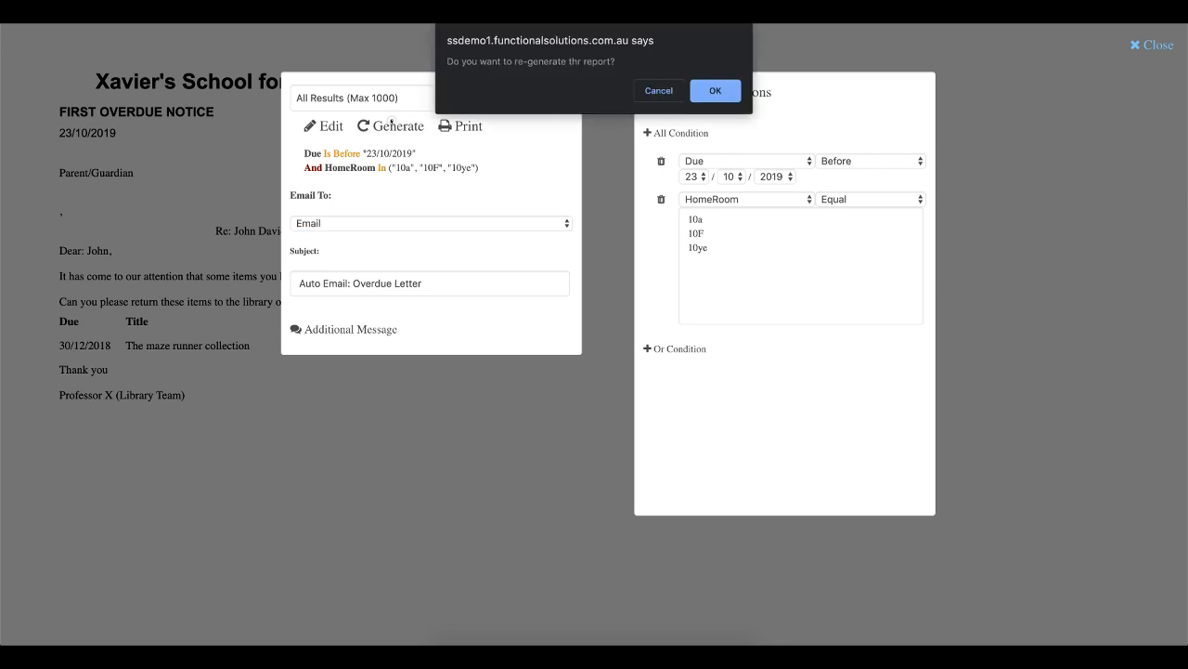
click(715, 91)
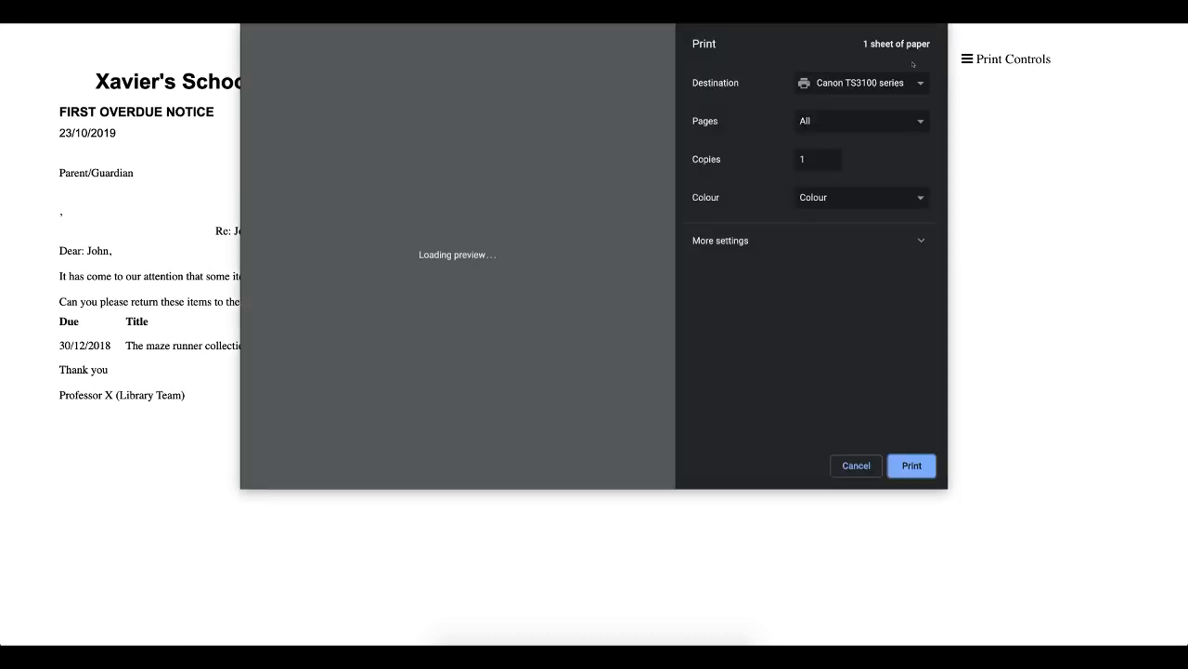
click(854, 466)
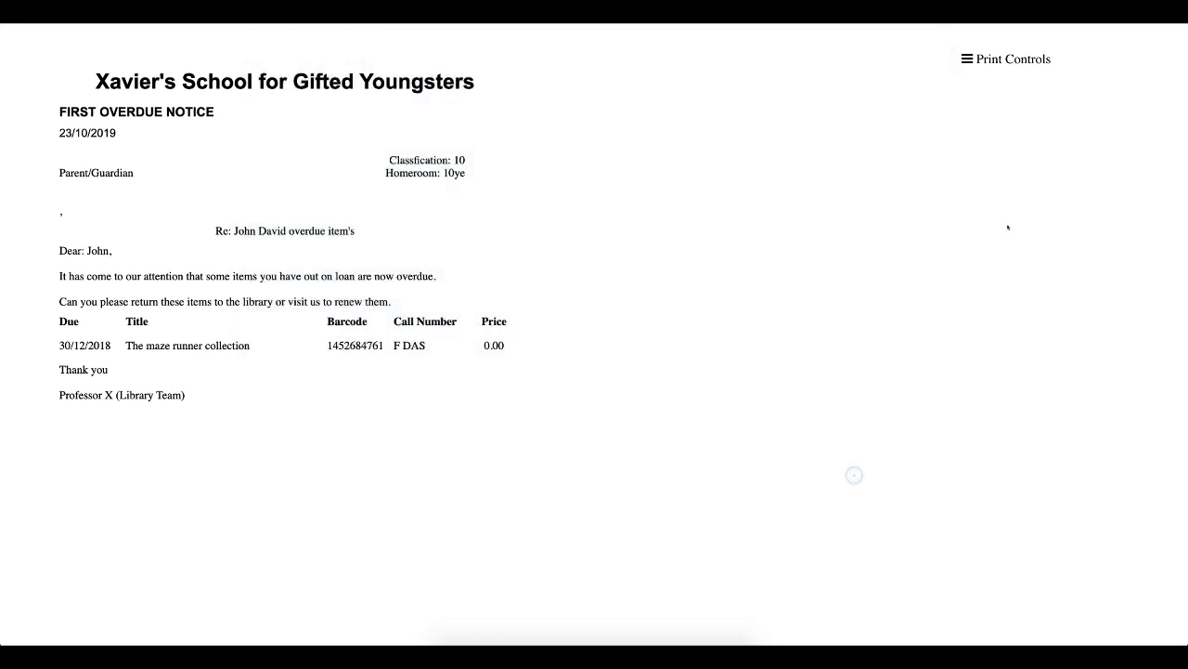
click(1006, 59)
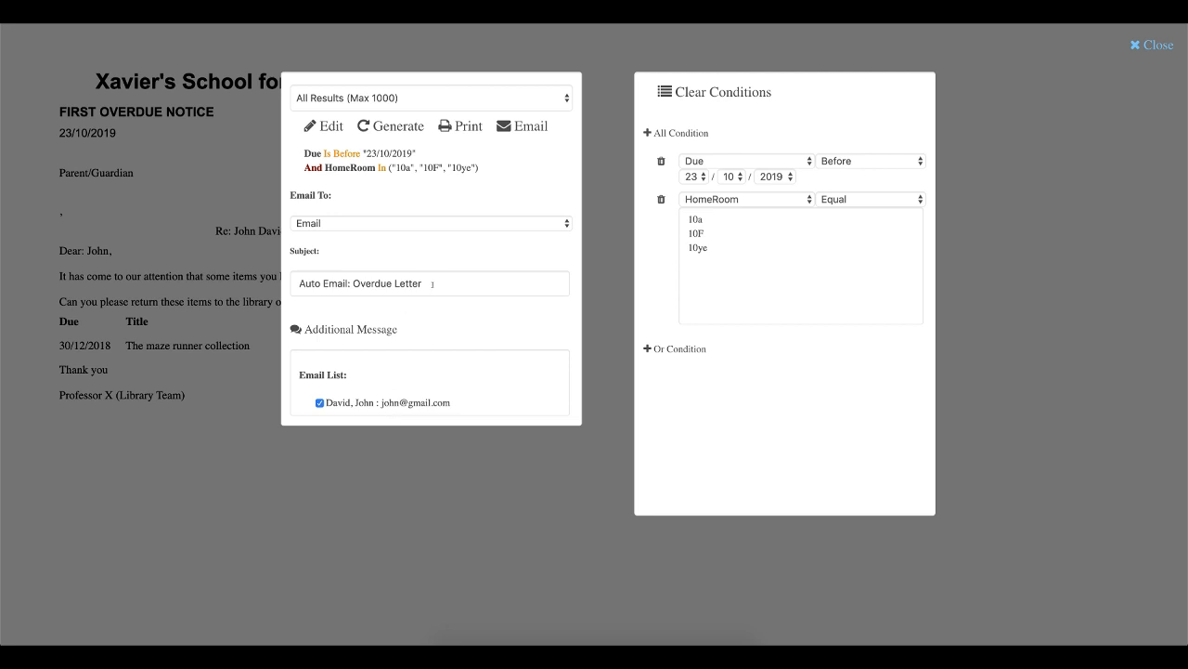
- Change the email subject to Overdue Letter 1
click(350, 283)
key(shift+End)
drag(353, 283, 297, 283)
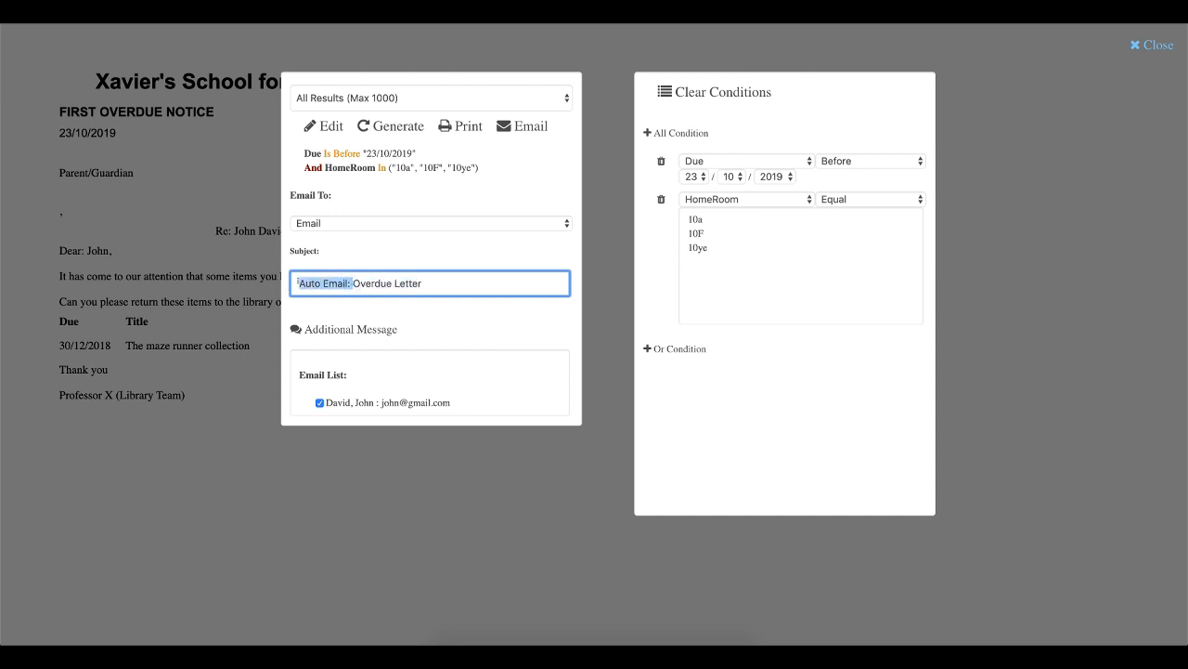
key(BackSpace)
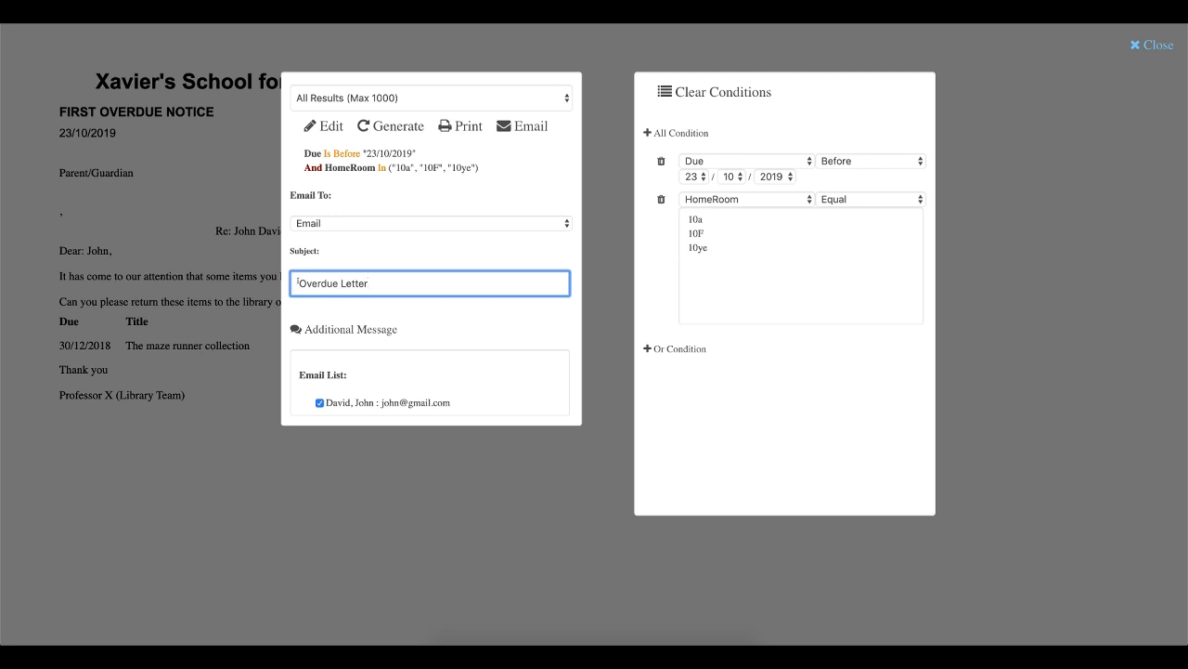
text(1)
- Write an additional message greeting the patron by first name, followed by a blank line and "Please return your item."
click(332, 329)
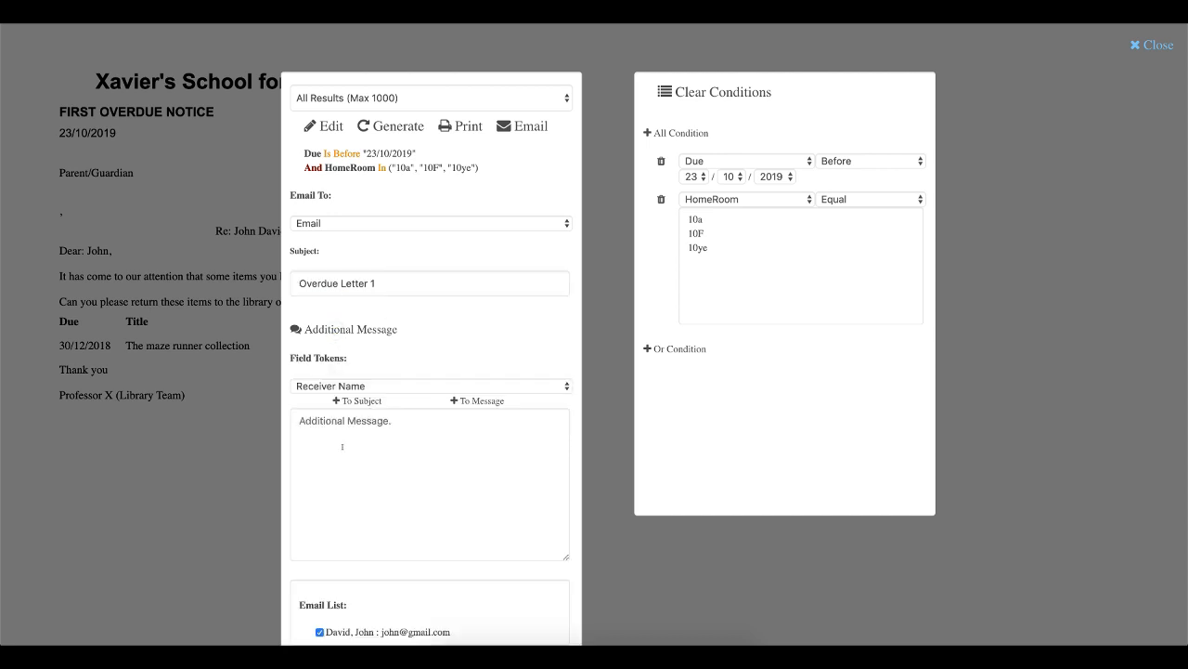
click(343, 445)
text(Hi)
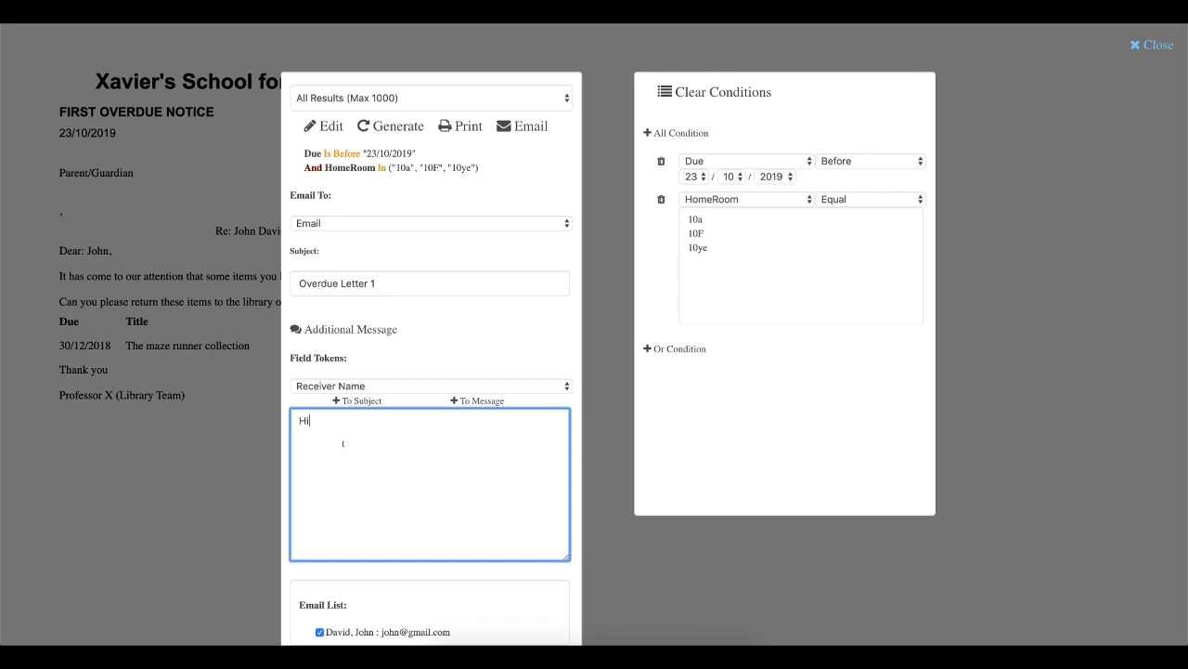
text( John,)
key(Return)
key(Return)
text(Please return your item.)
- Send the overdue letter email to the patron checked in the email list
scroll(364, 521, down, 1)
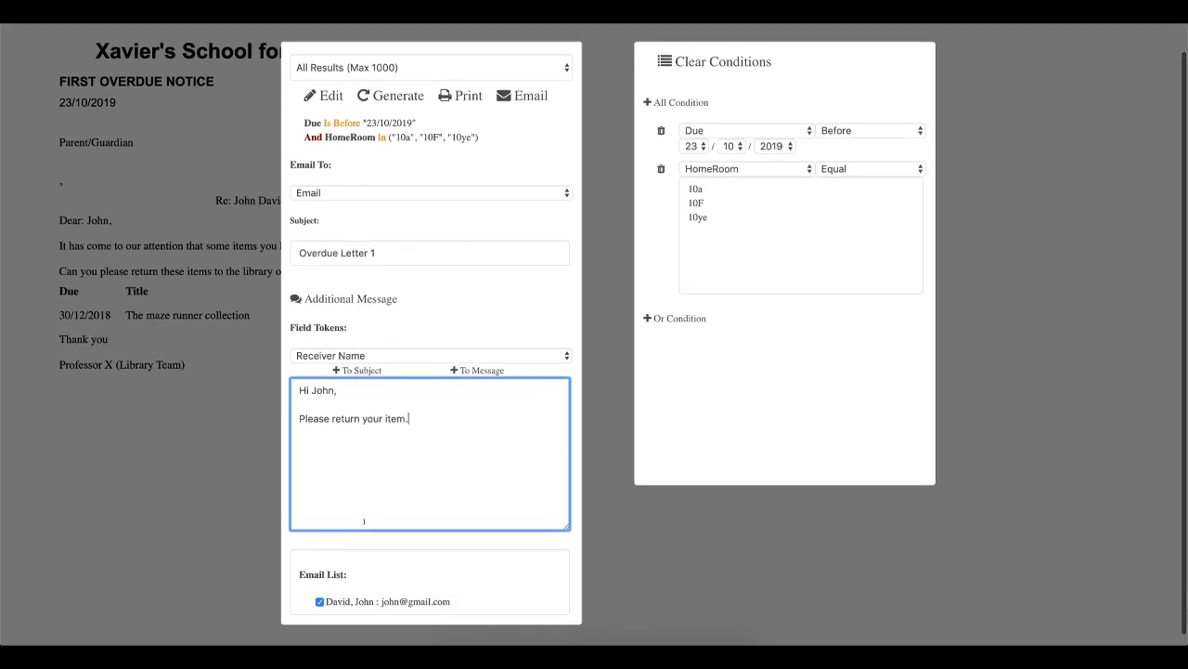
click(372, 358)
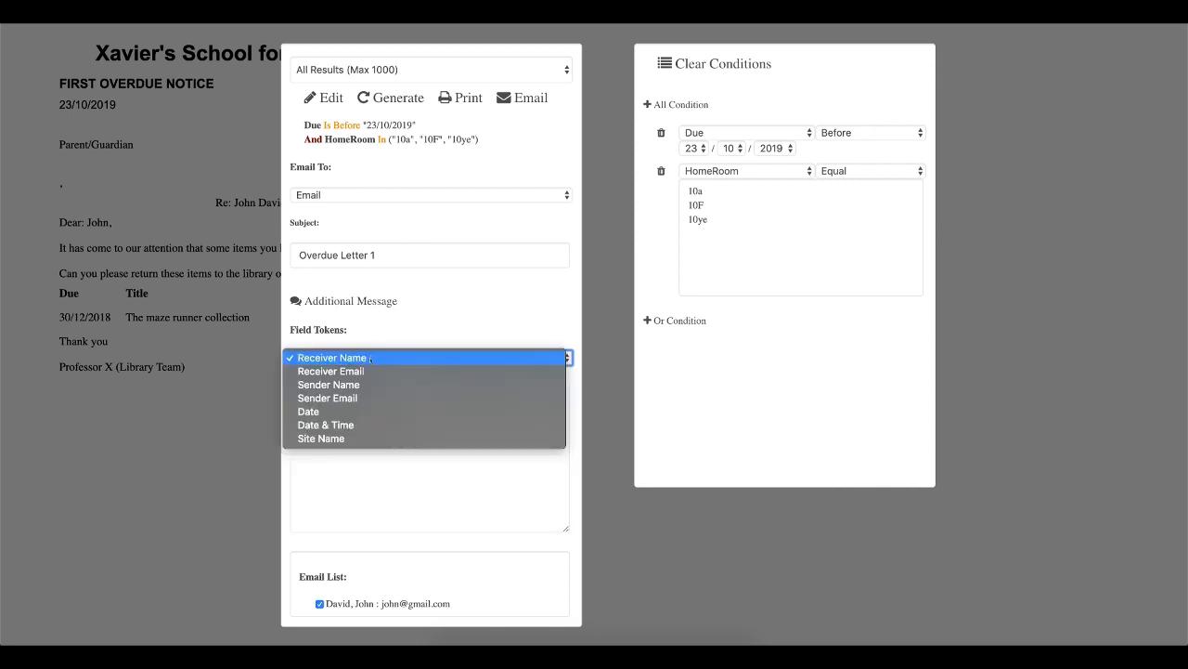
click(371, 357)
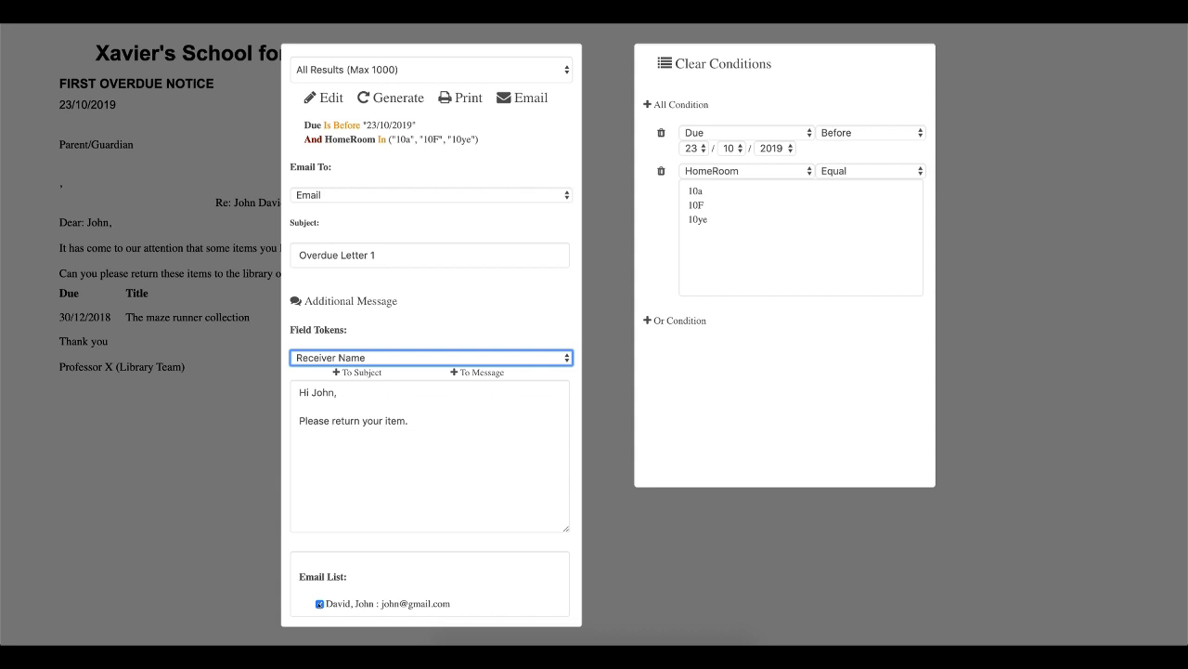
click(319, 604)
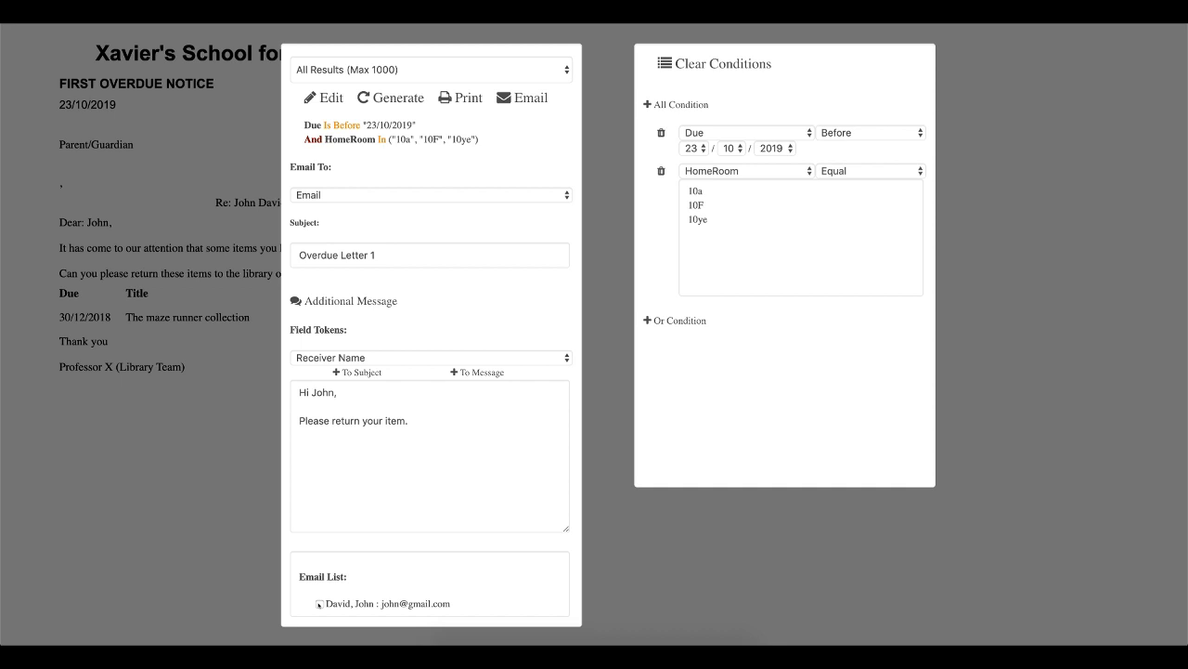
click(320, 603)
click(512, 97)
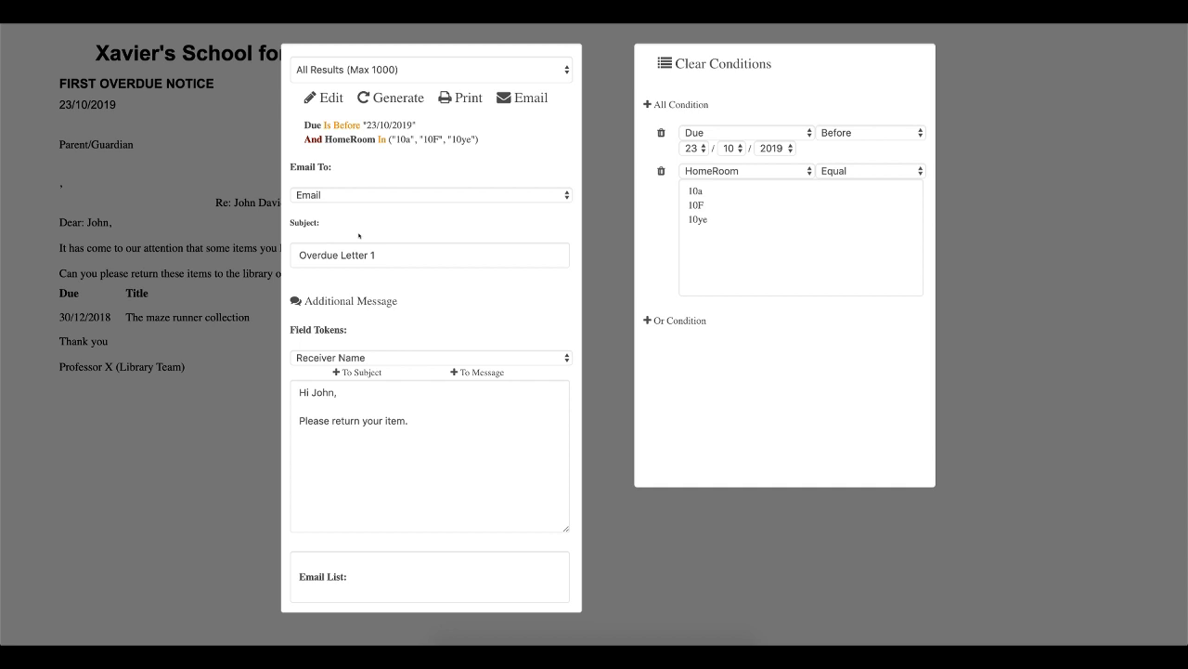
- Set the Email To recipient to Parent Email 1, regenerate the report and close the print preview
click(349, 196)
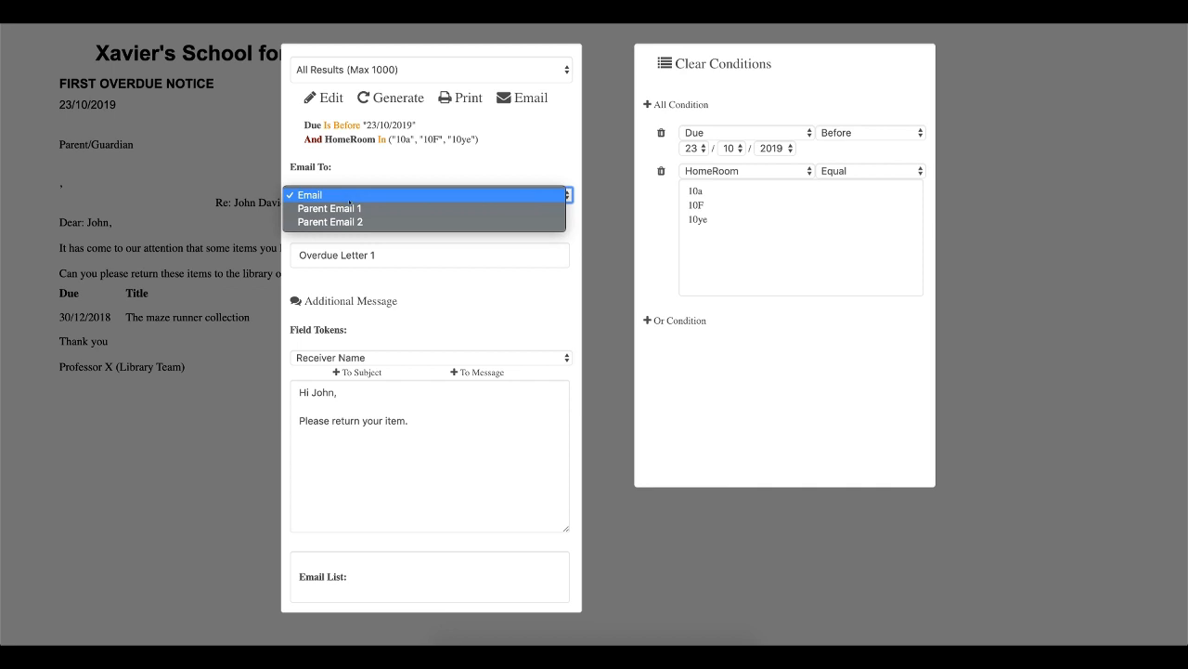
click(350, 208)
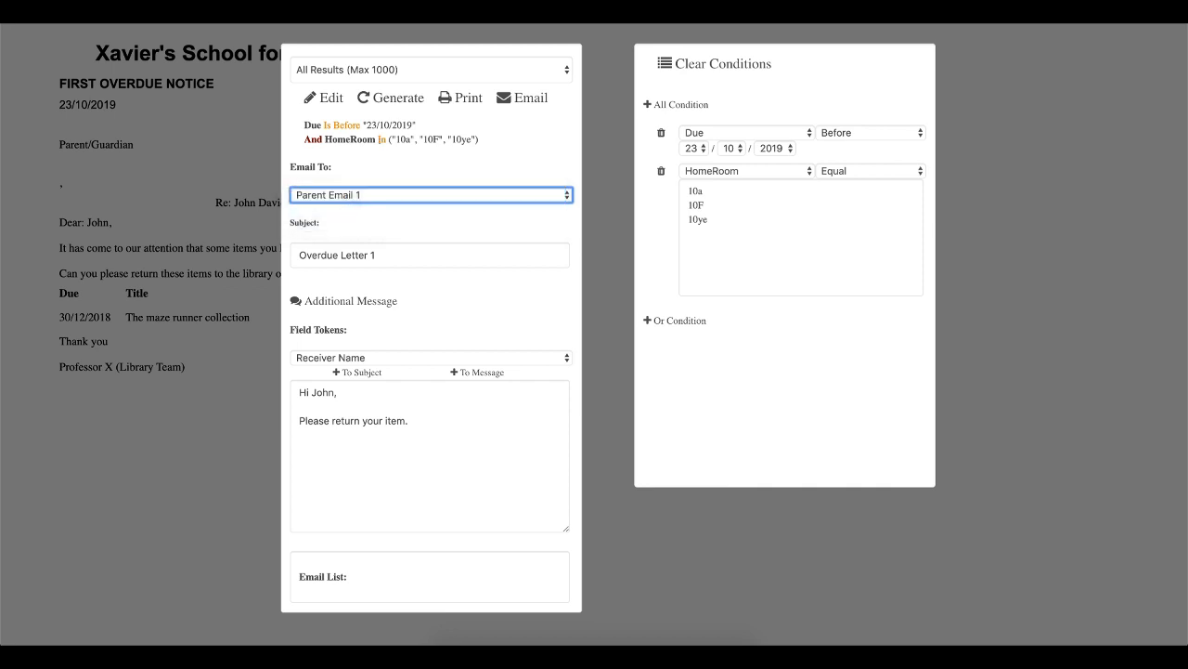
click(391, 98)
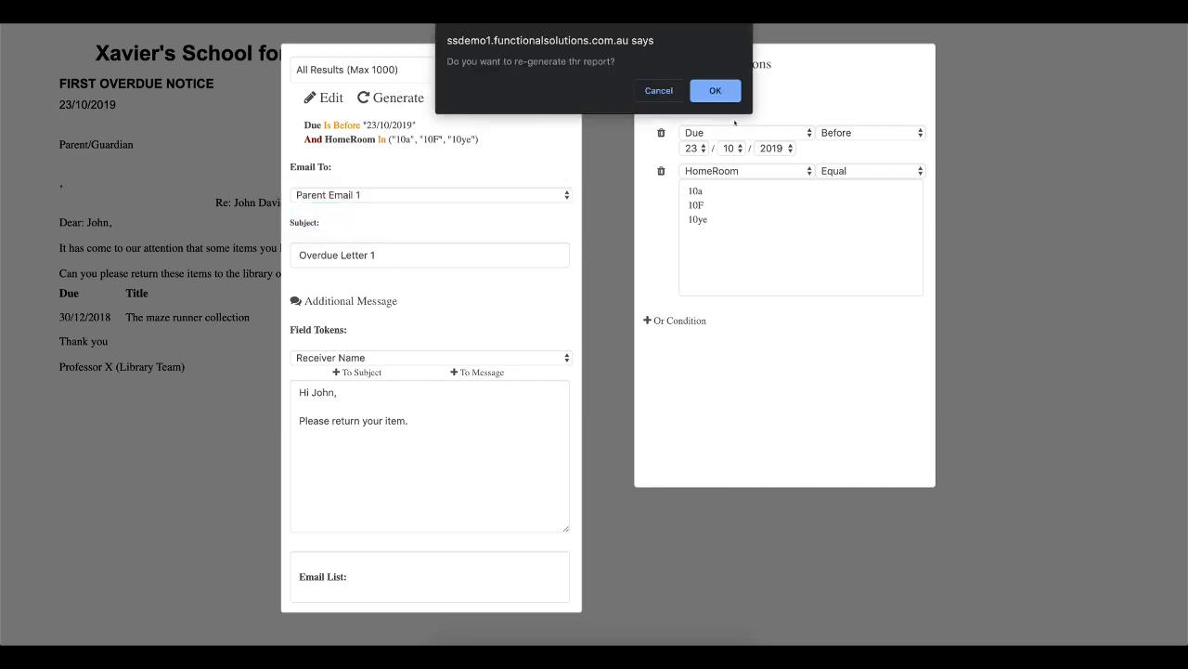
click(715, 91)
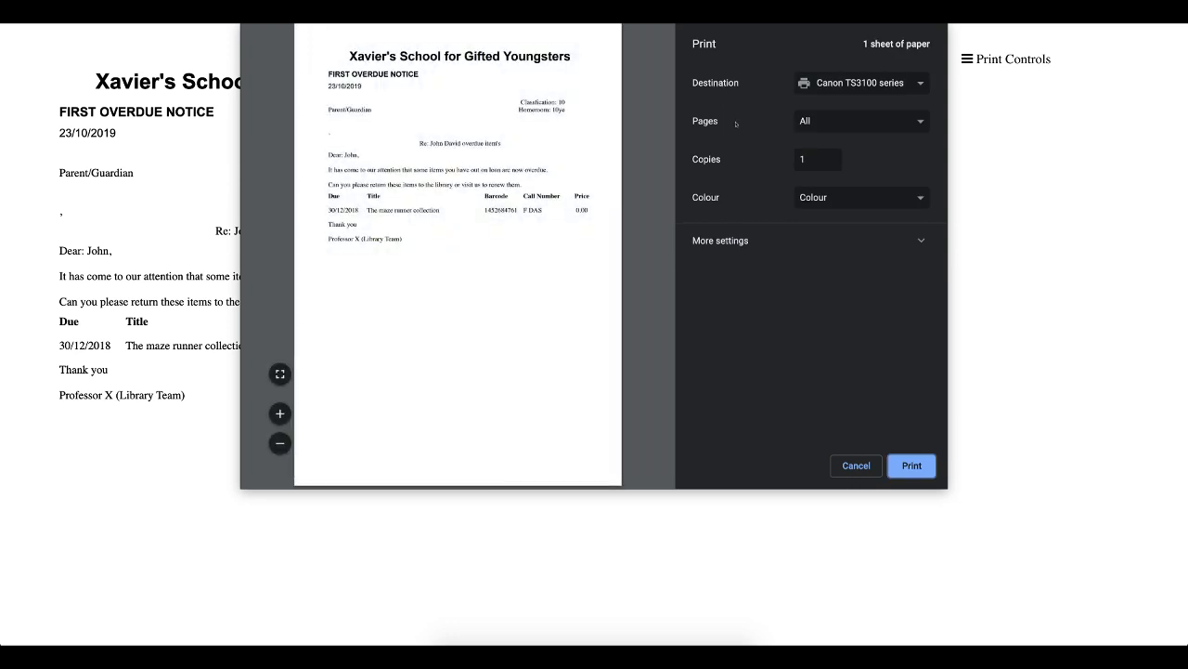
click(864, 460)
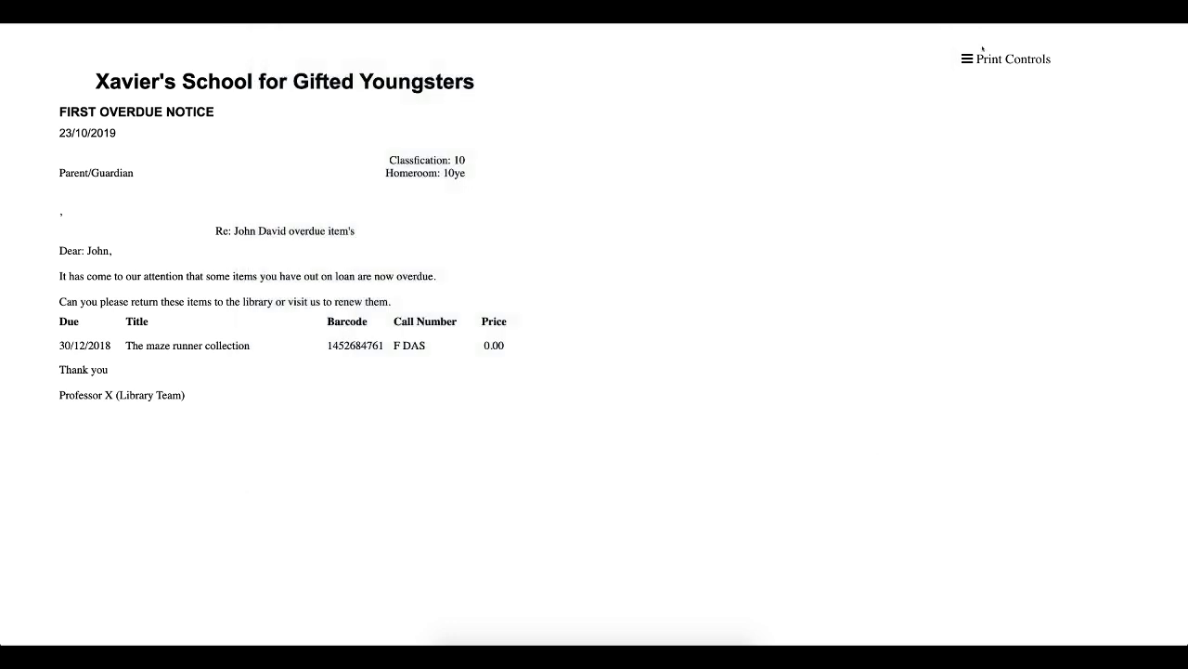
click(982, 56)
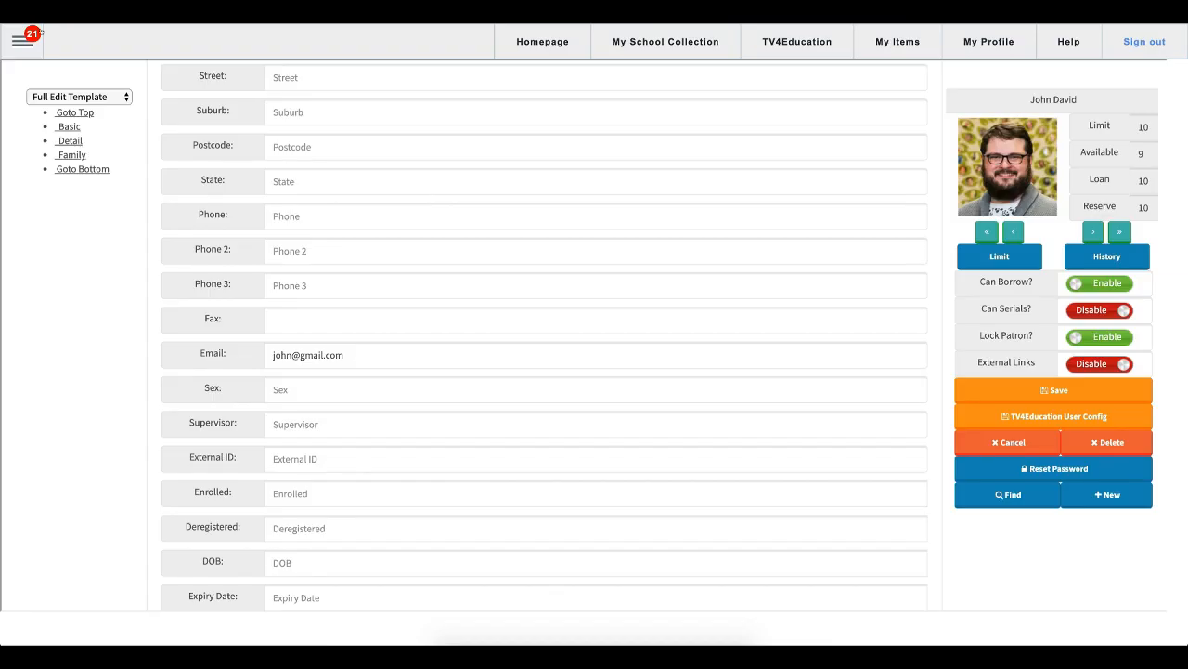
- Open the Email Log report from the Email Logs folder under Others in the reports list
click(28, 39)
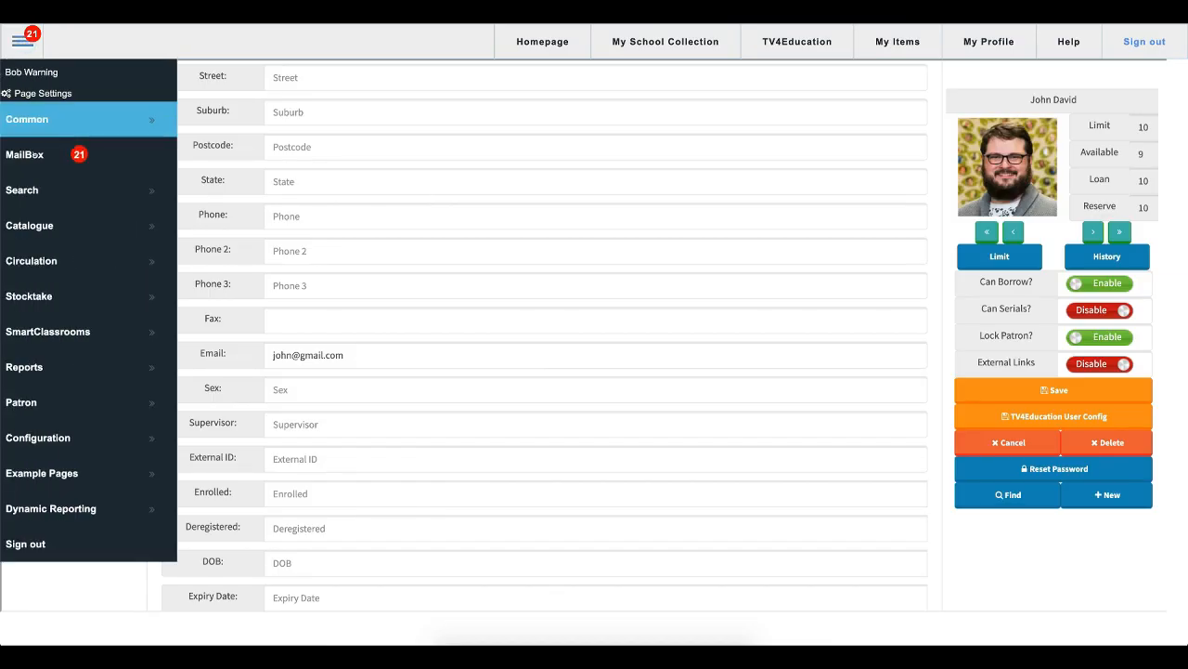
click(58, 375)
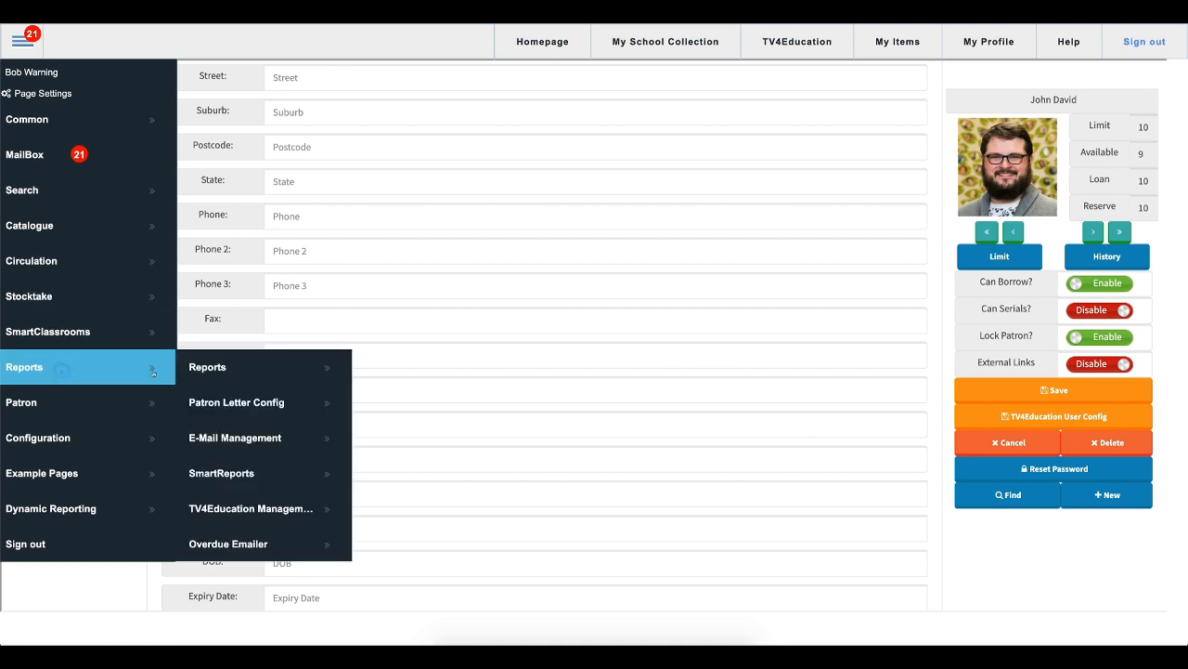
click(228, 473)
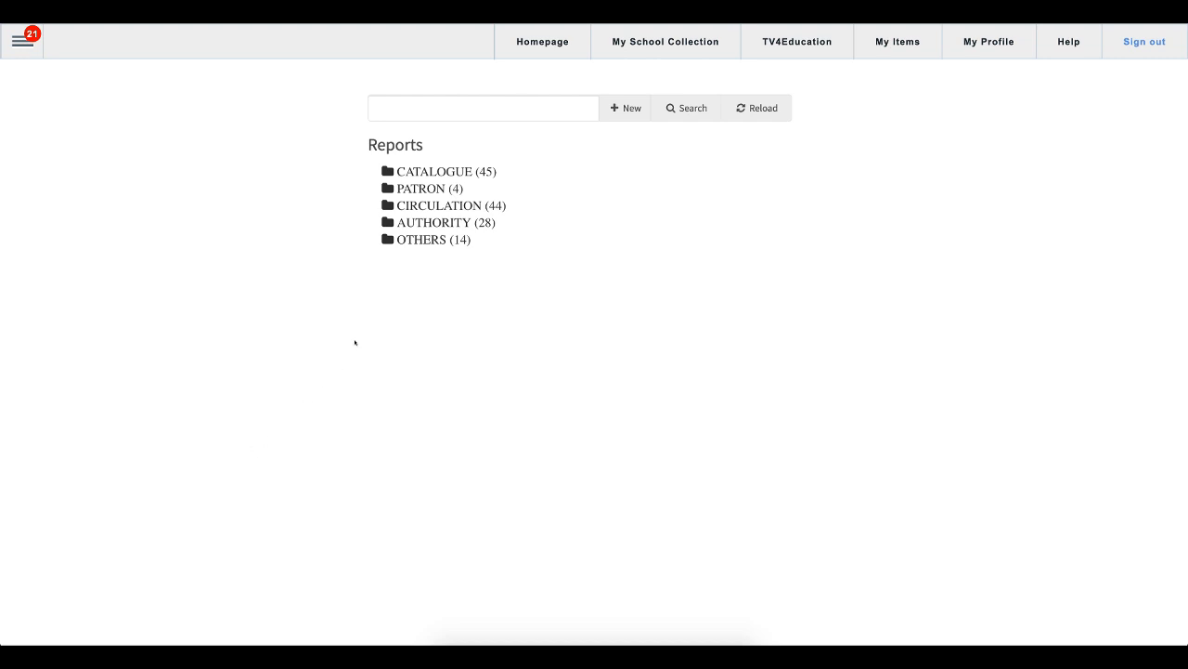
click(416, 243)
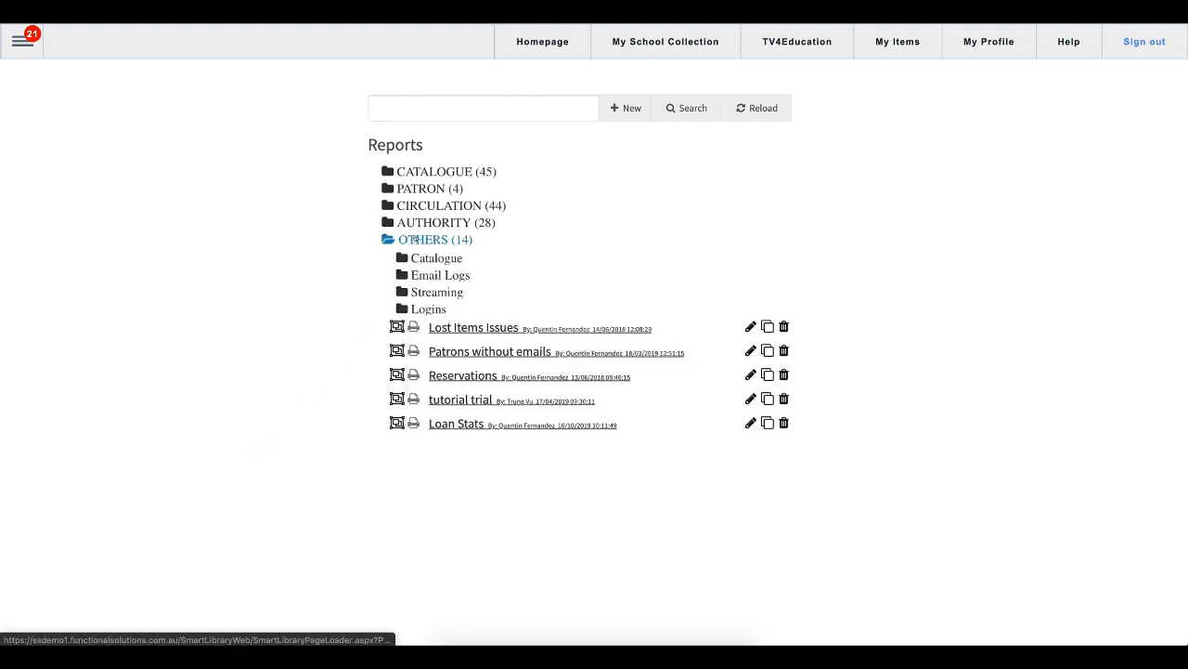
click(422, 276)
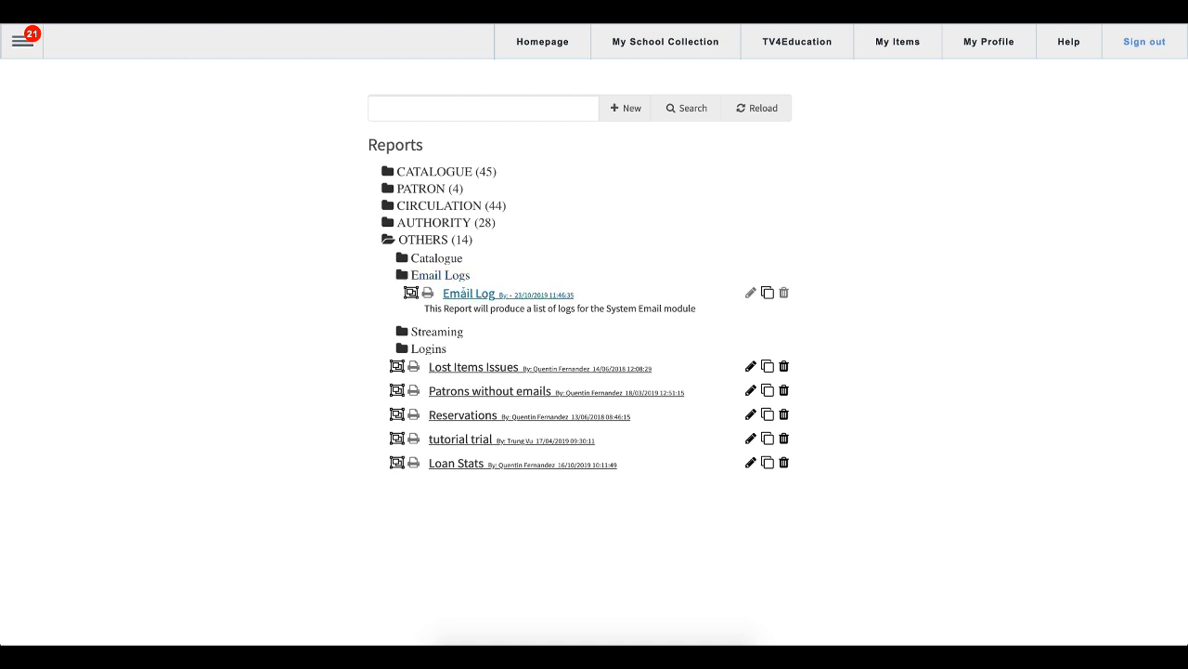
click(464, 294)
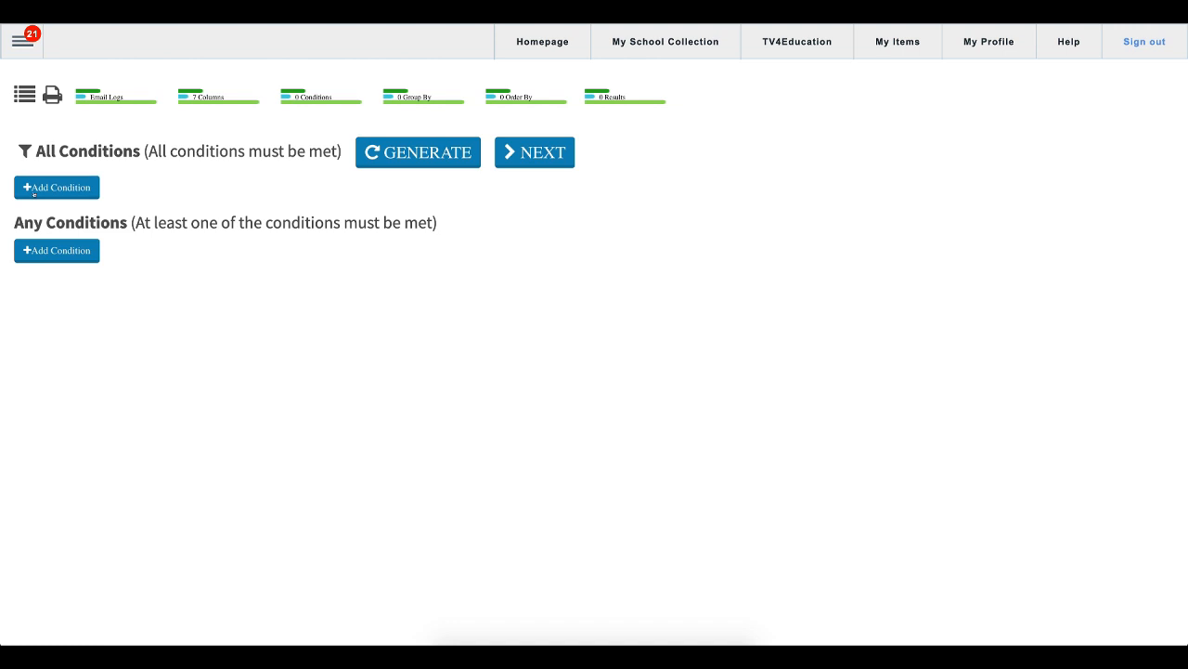
- Add a condition where Subject equals Overdue Letter 1 and generate the email log report
click(33, 191)
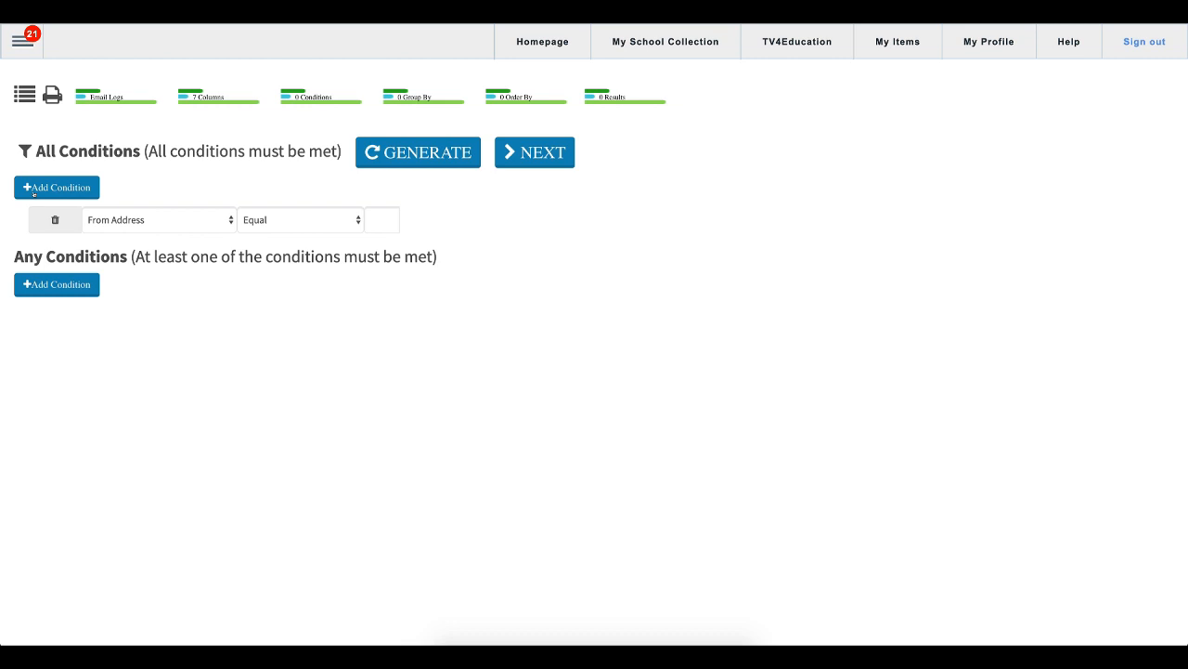
click(137, 220)
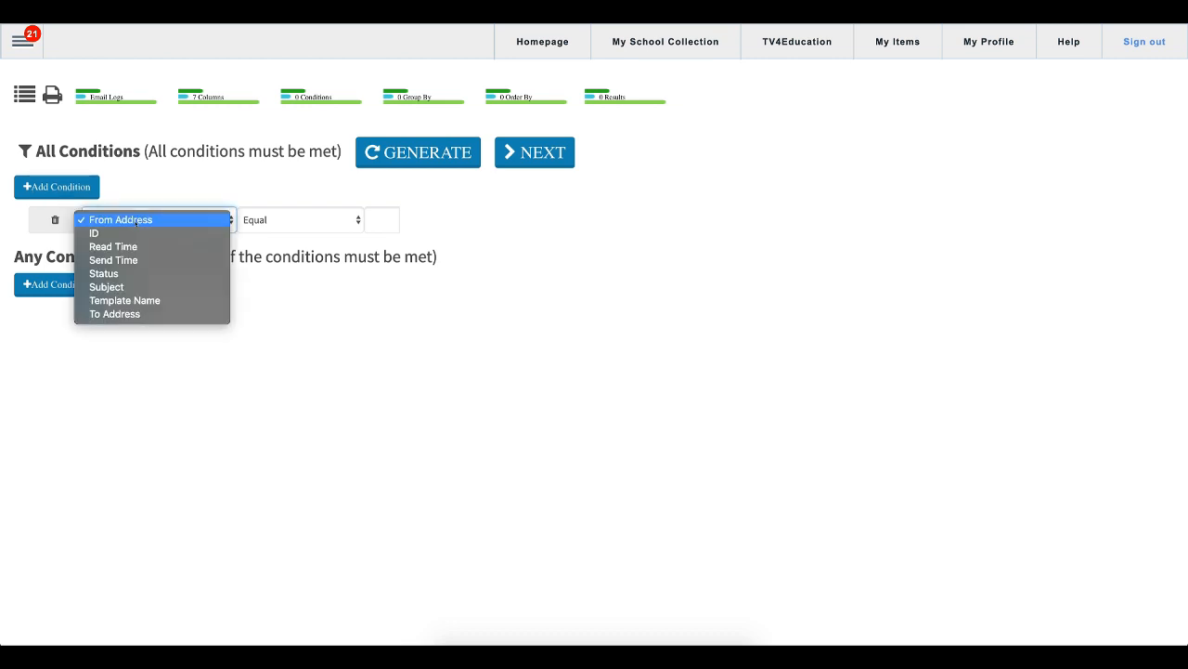
click(119, 290)
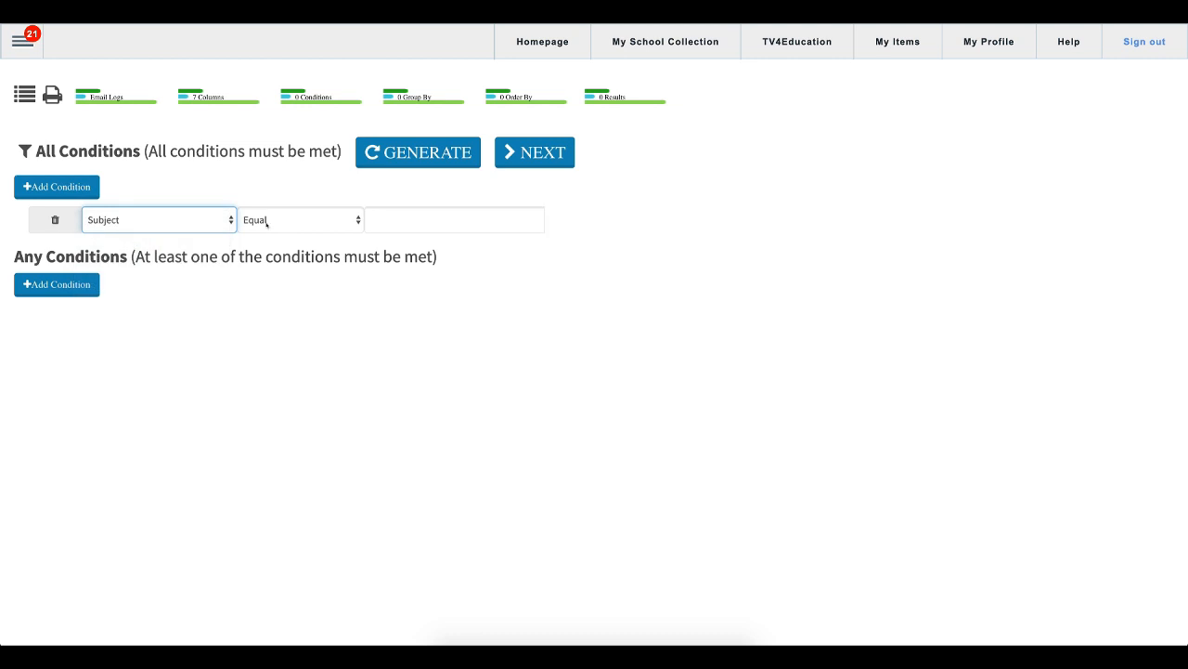
click(412, 219)
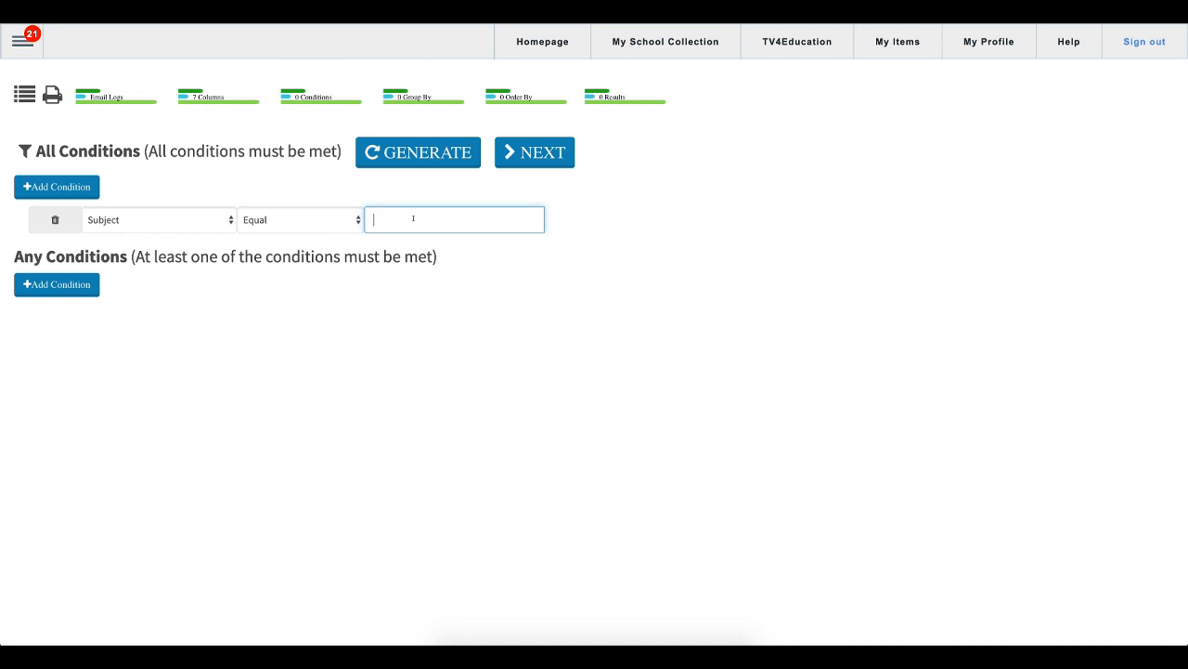
text(Overdue E)
text(etter 1)
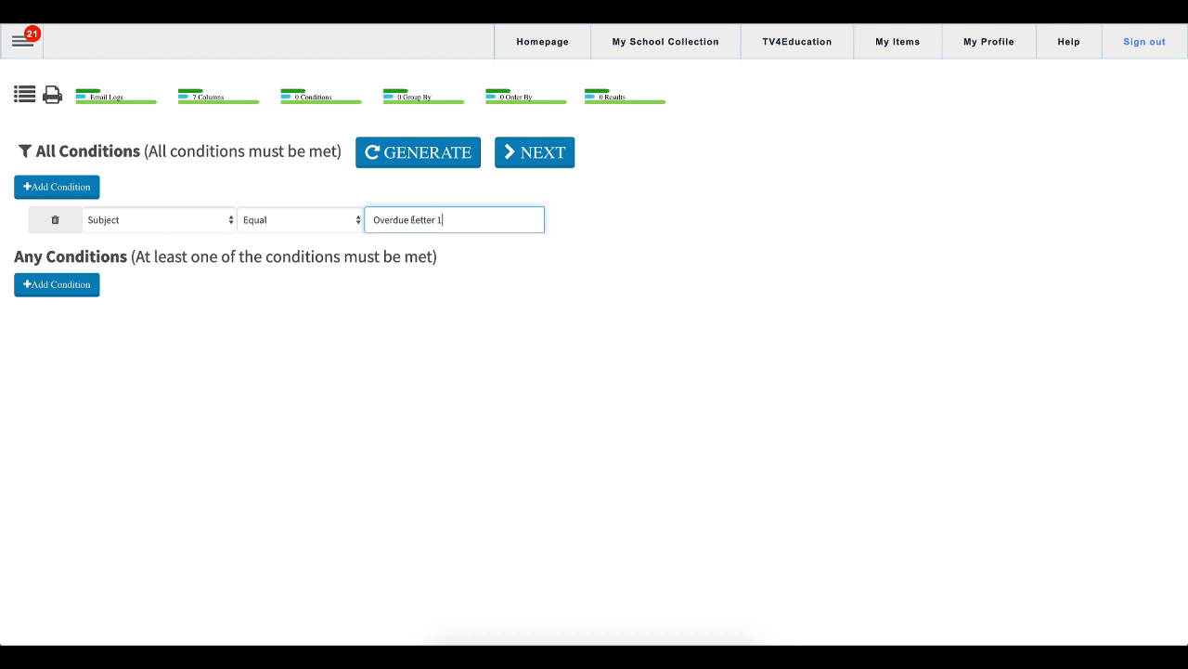
click(436, 147)
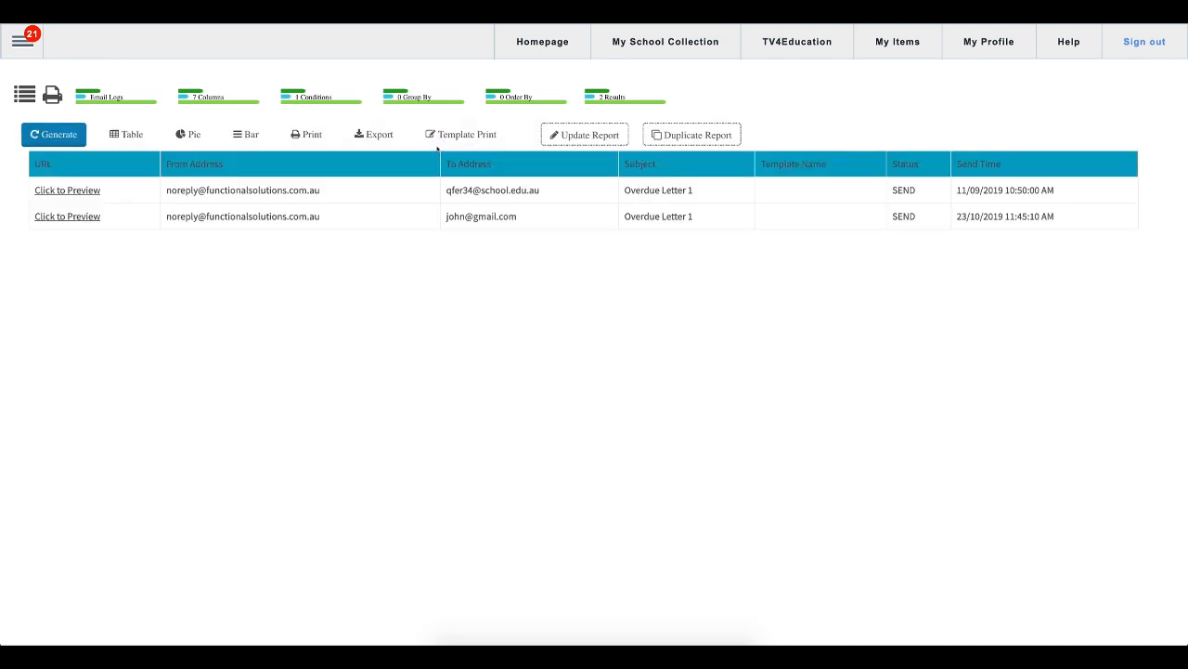